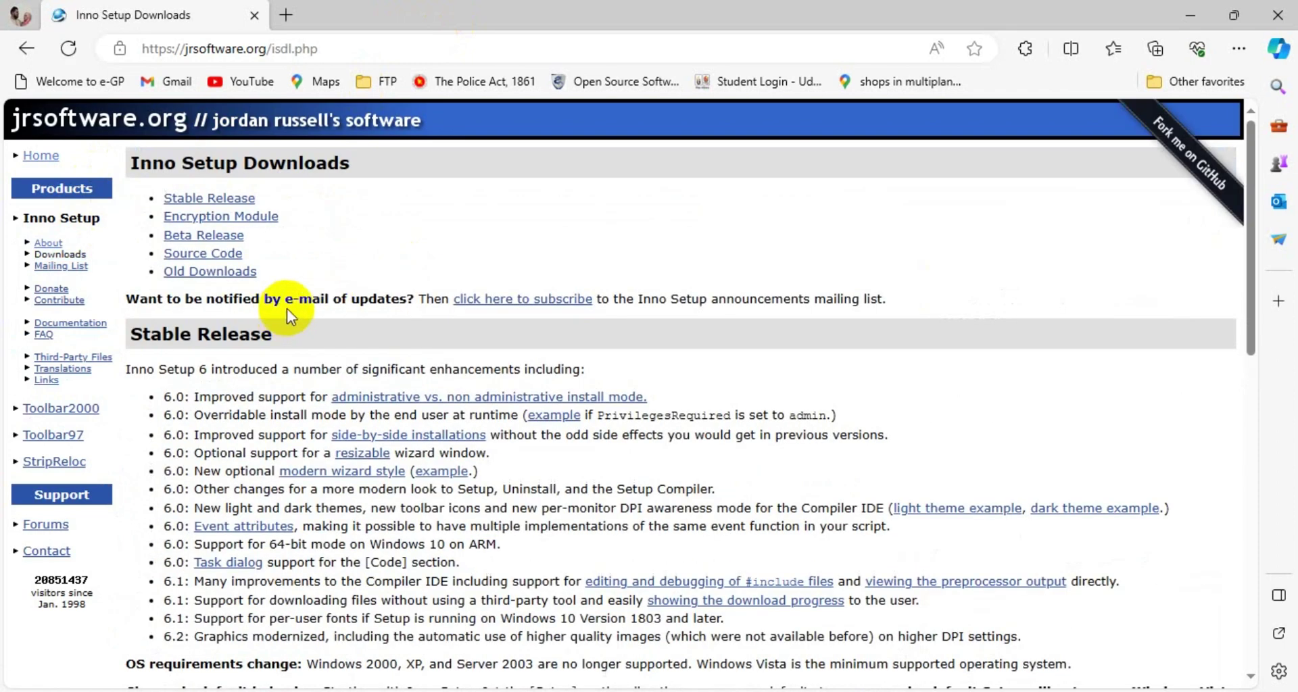
# Step: Download innosetup-6.2.2.exe (US link) from the Stable Release section of the Inno Setup downloads page
pyautogui.click(245, 192)
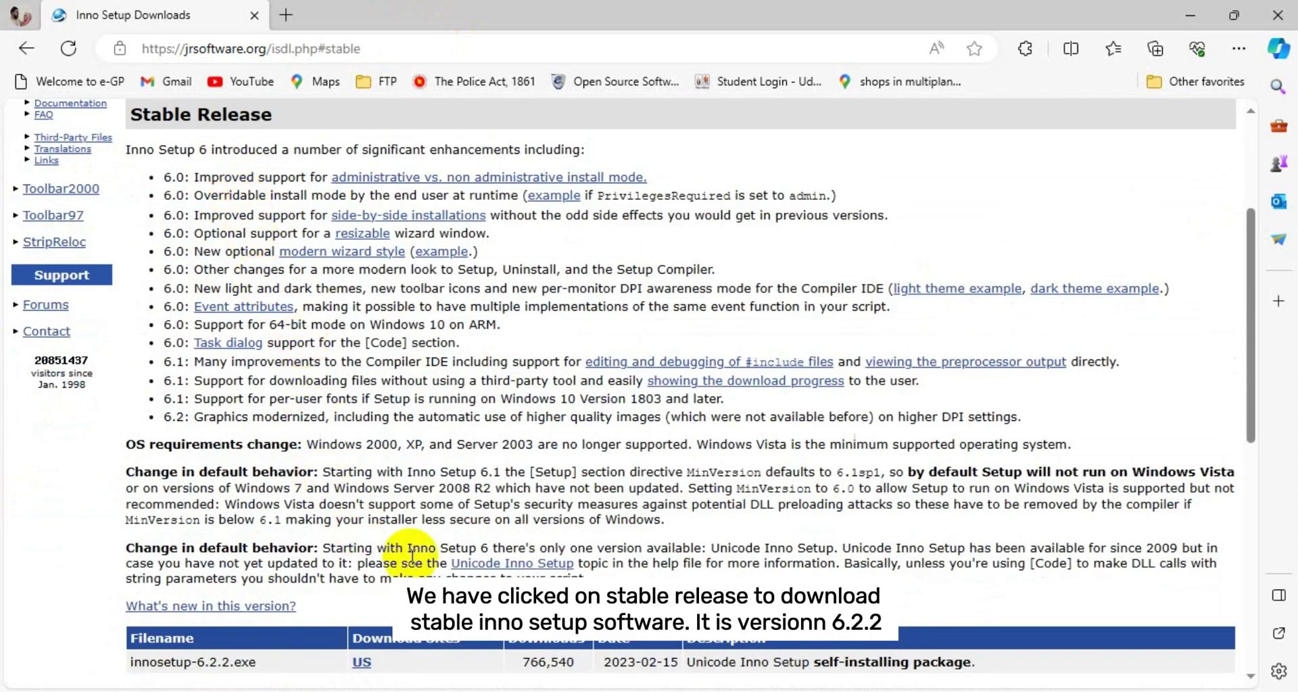
pyautogui.scroll(-3, 676, 392)
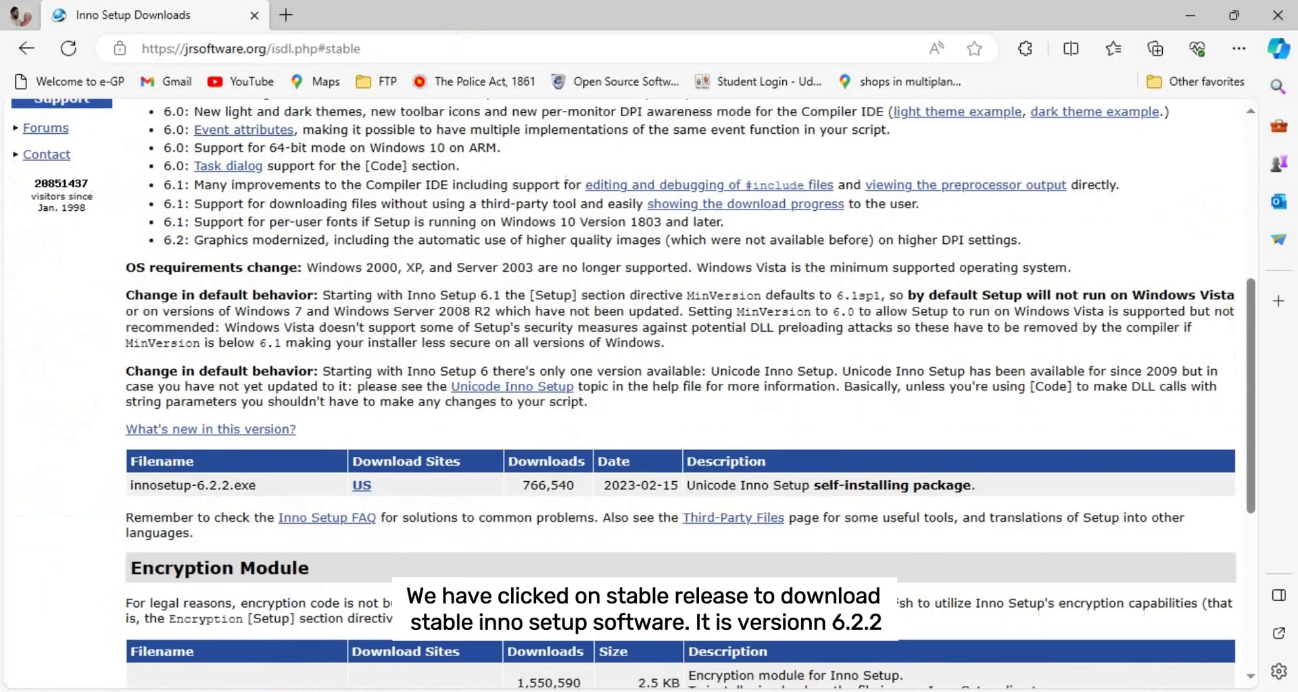
pyautogui.scroll(-2, 464, 608)
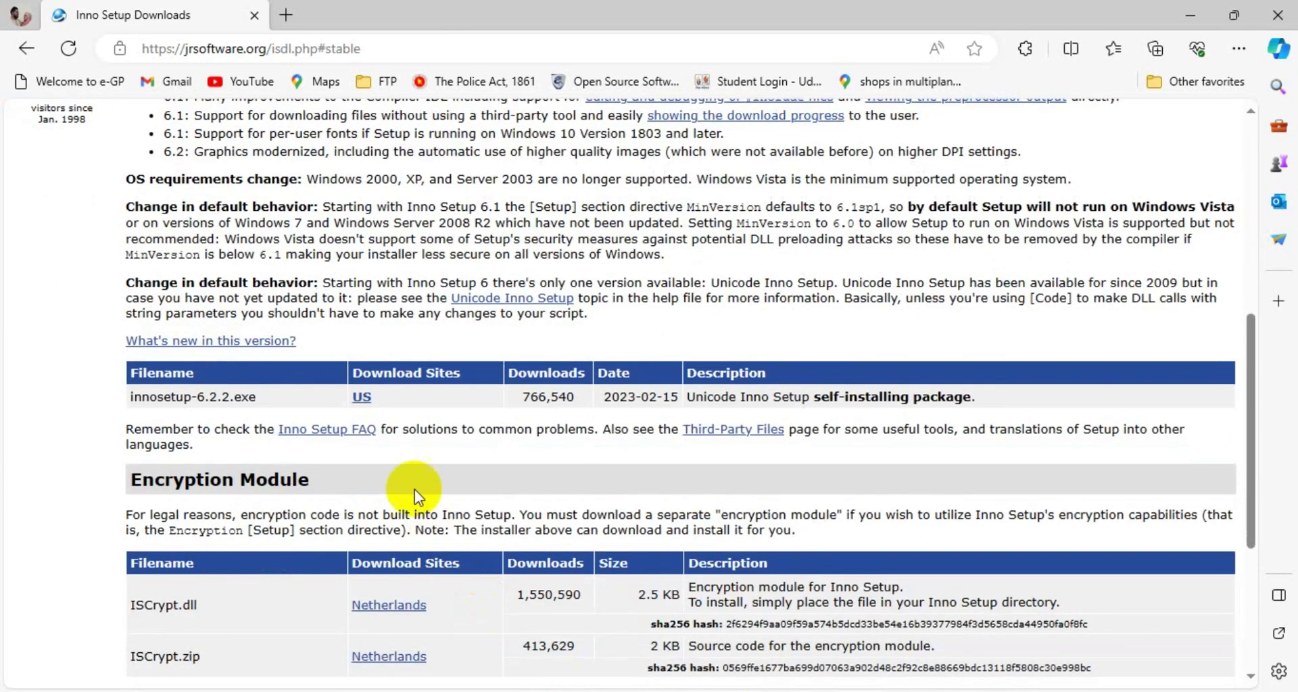
pyautogui.click(361, 402)
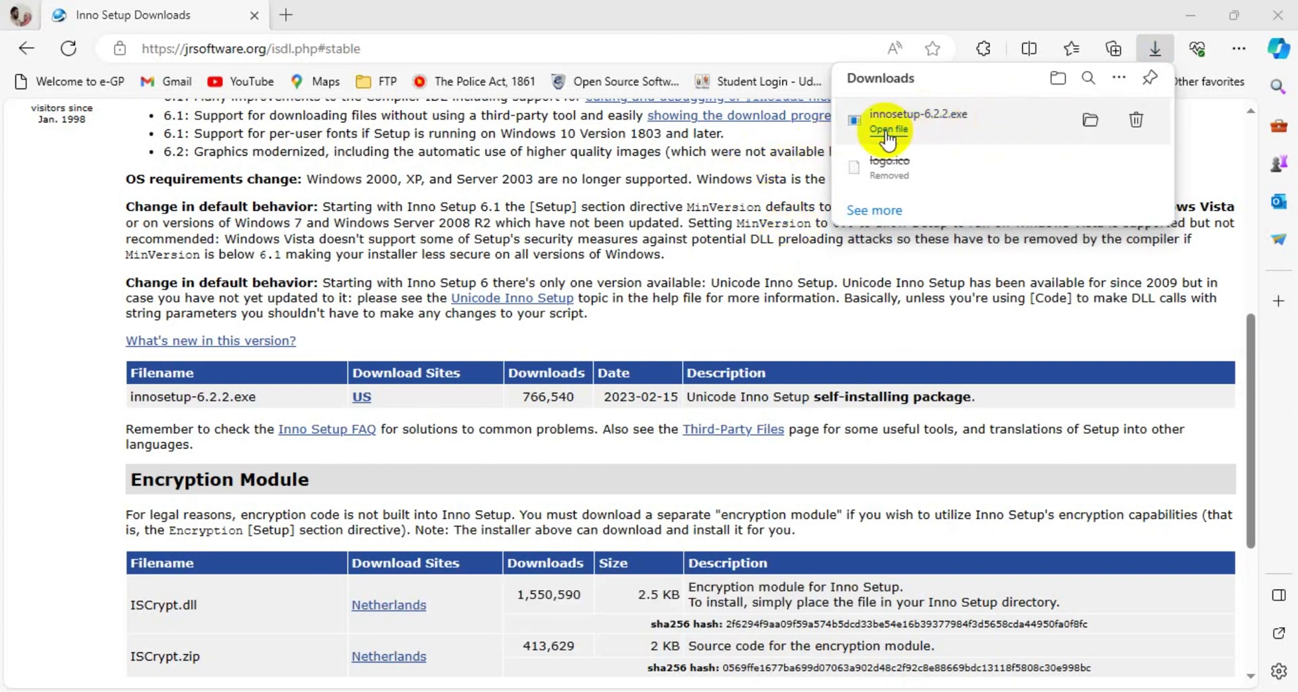
# Step: Run the downloaded installer, choose English and accept the license agreement
pyautogui.click(889, 130)
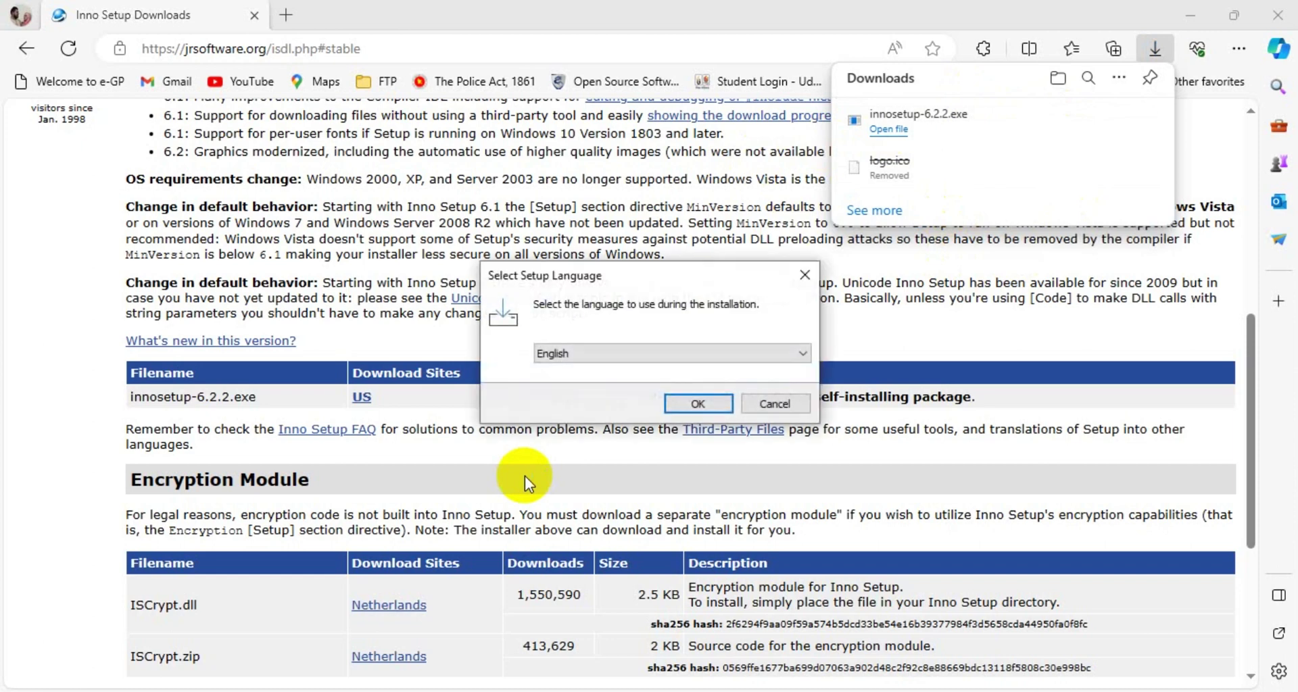
pyautogui.click(676, 403)
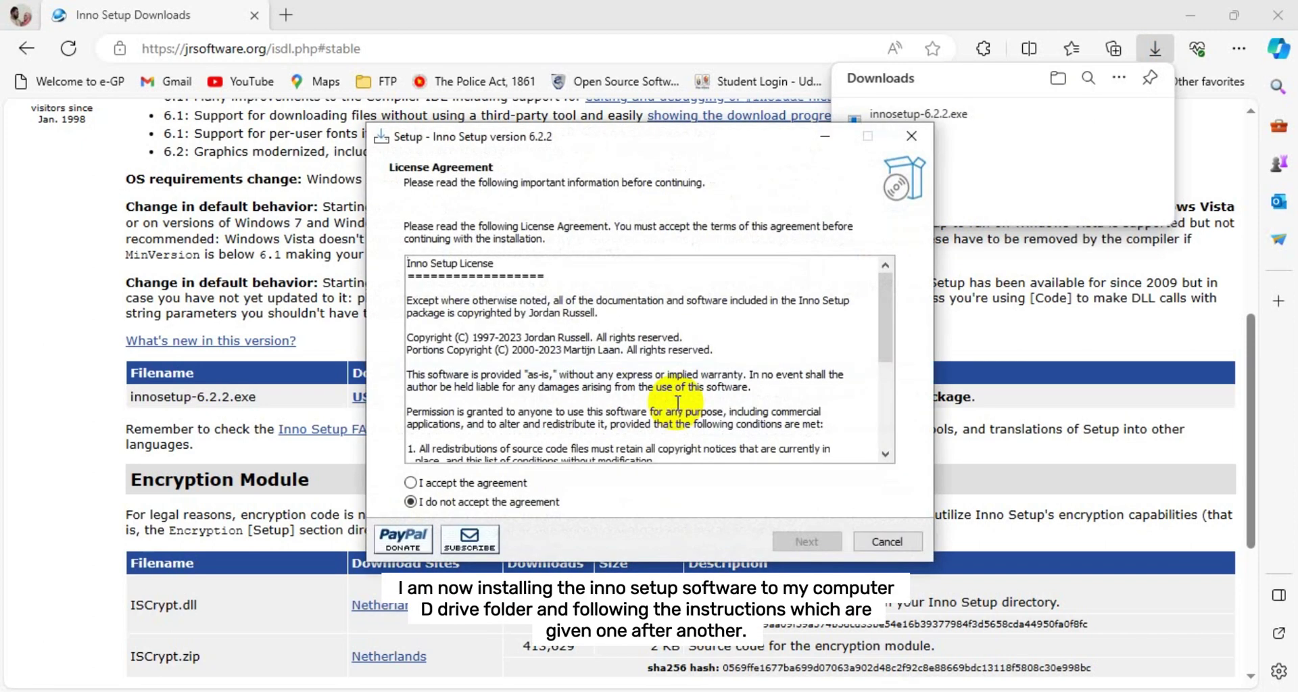
pyautogui.click(485, 484)
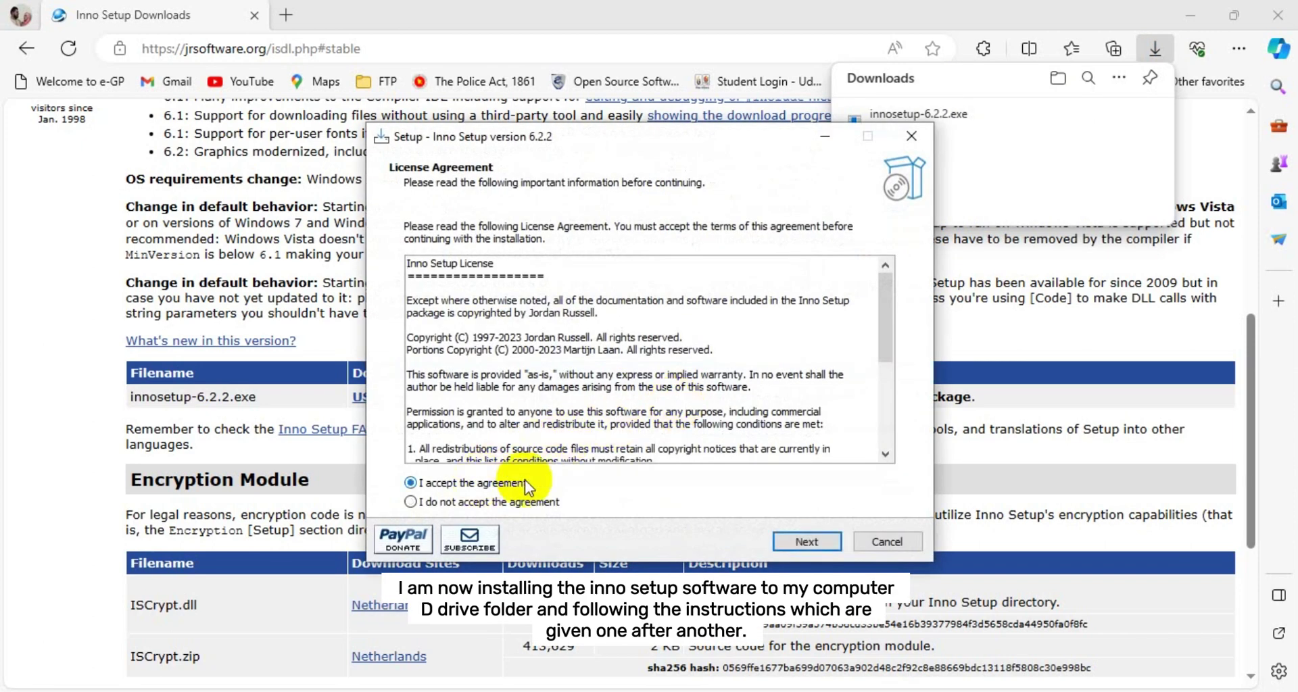
pyautogui.click(806, 541)
# Step: Install to D:\Program Files (x86)\Inno Setup 6 with default options and finish setup
pyautogui.click(412, 294)
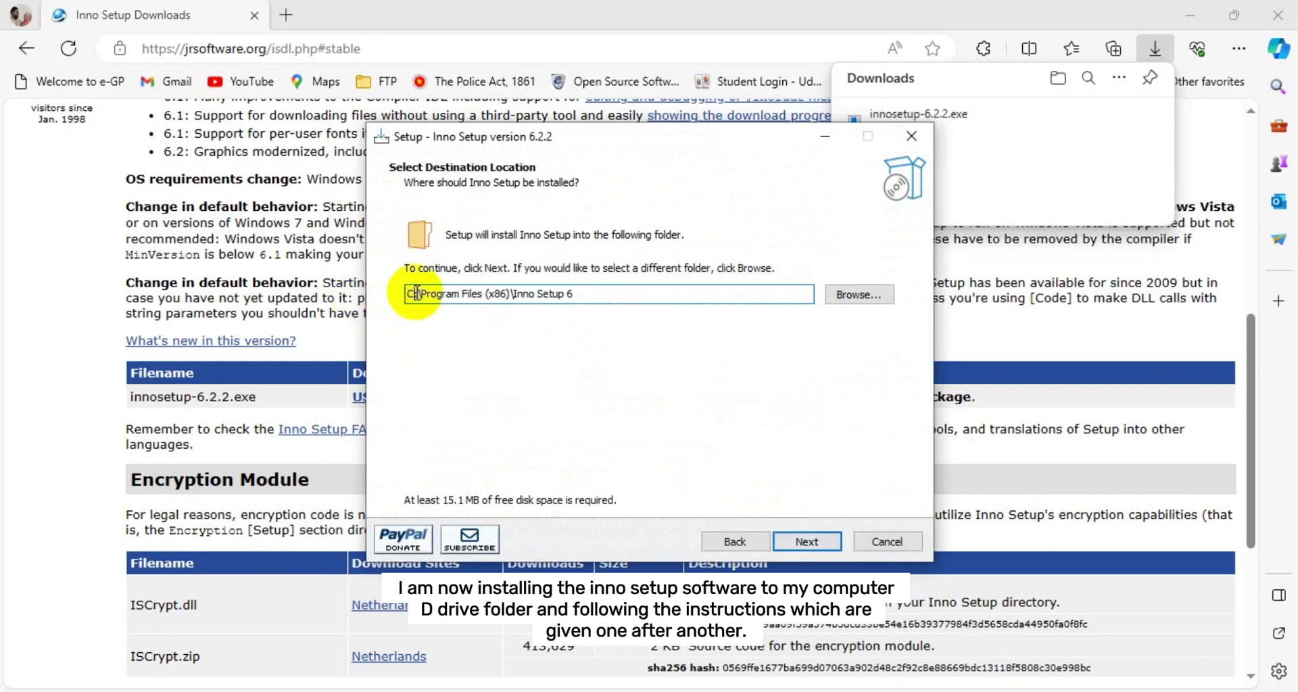
pyautogui.press('BackSpace')
pyautogui.write('D')
pyautogui.click(806, 541)
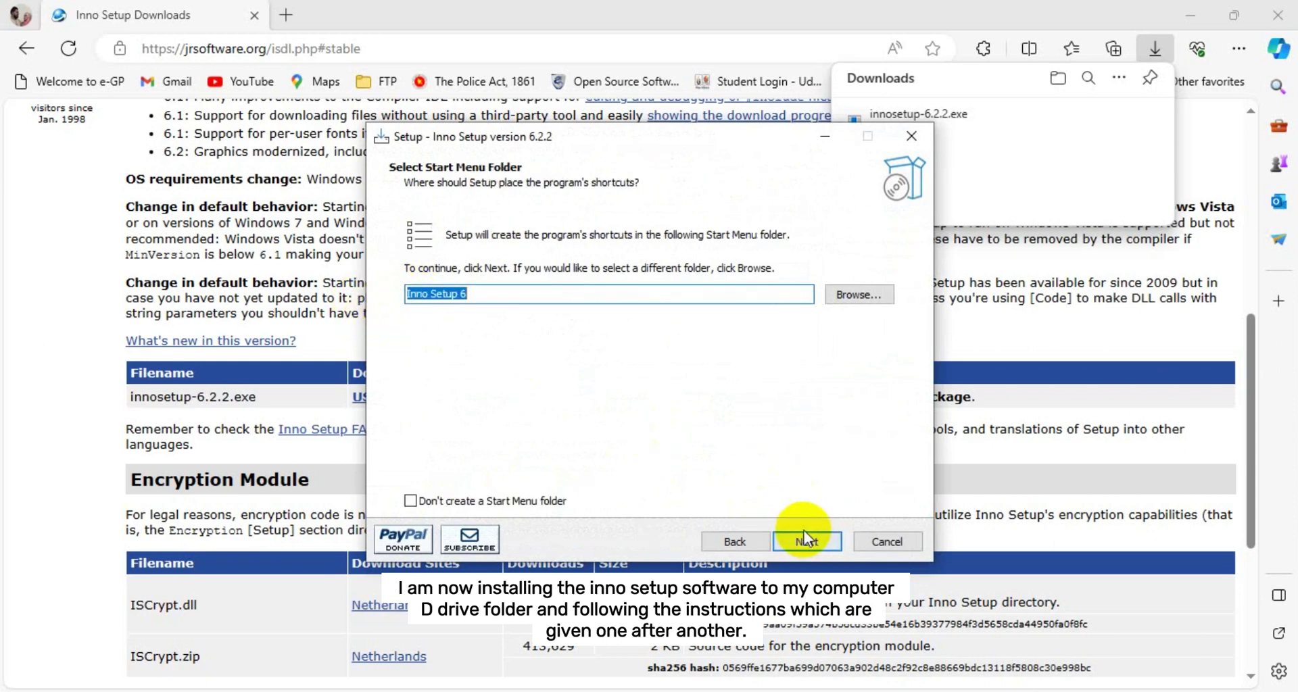
pyautogui.click(804, 542)
pyautogui.click(804, 543)
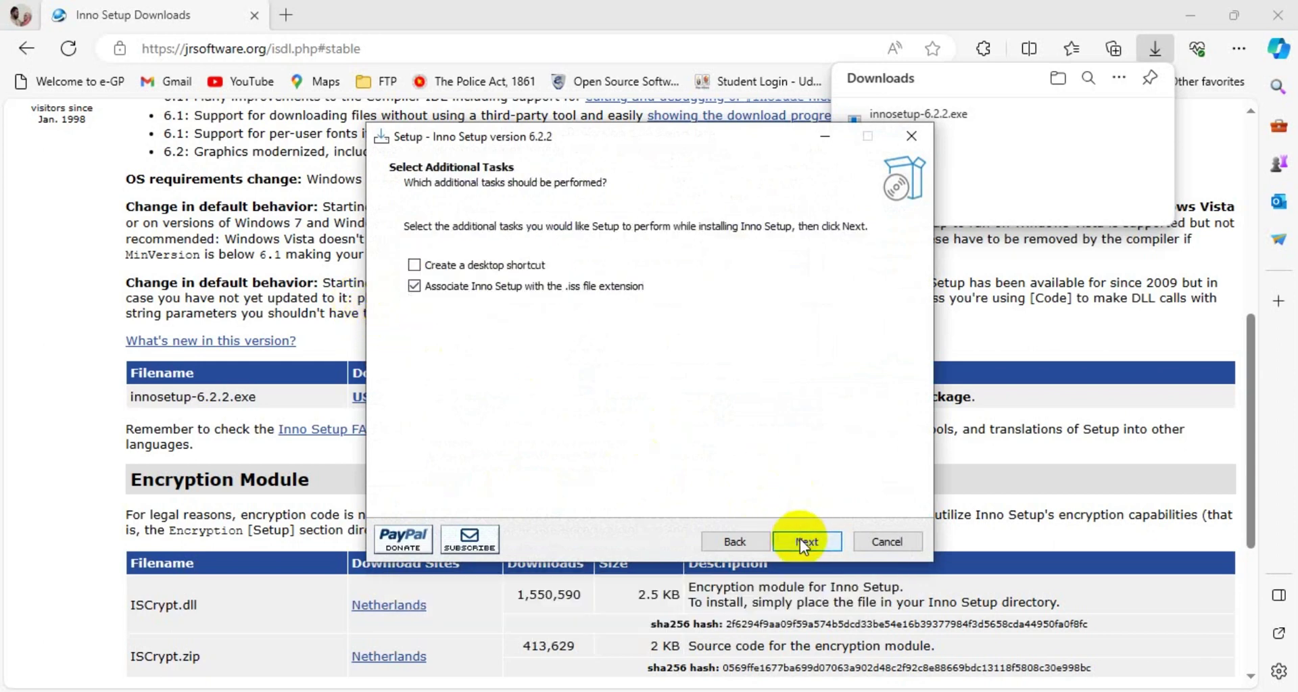
pyautogui.click(803, 543)
pyautogui.click(802, 542)
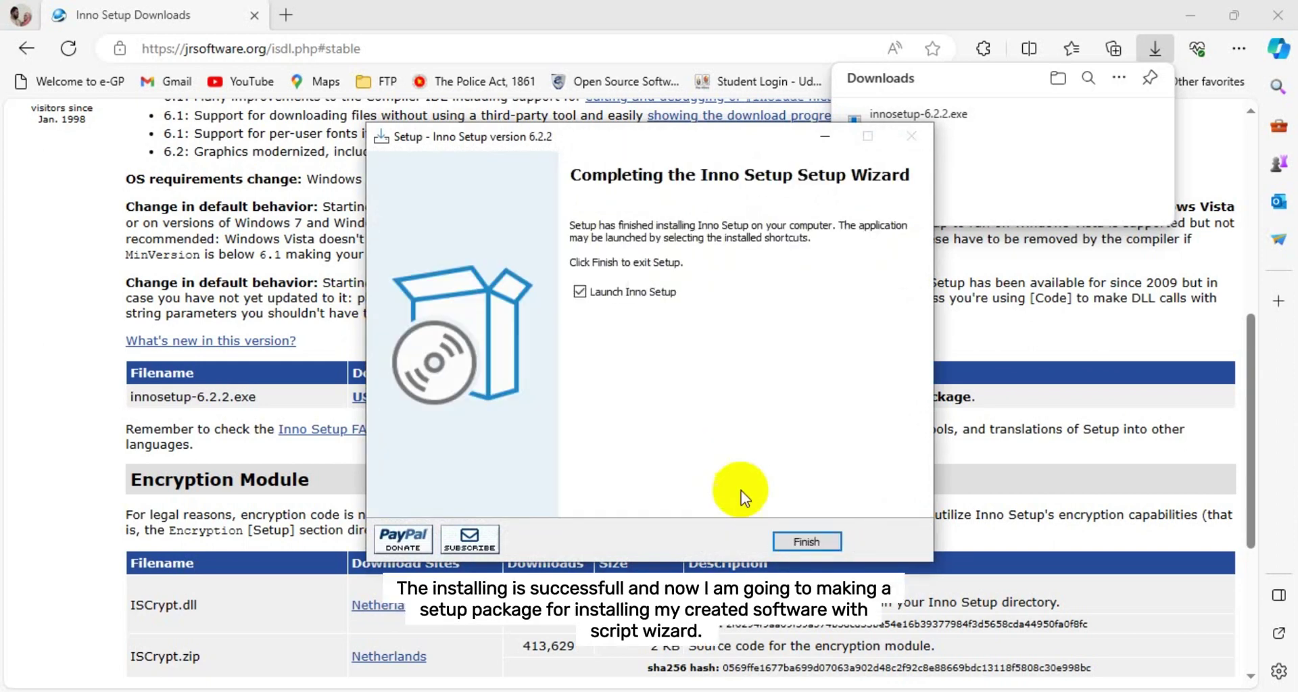
pyautogui.click(797, 543)
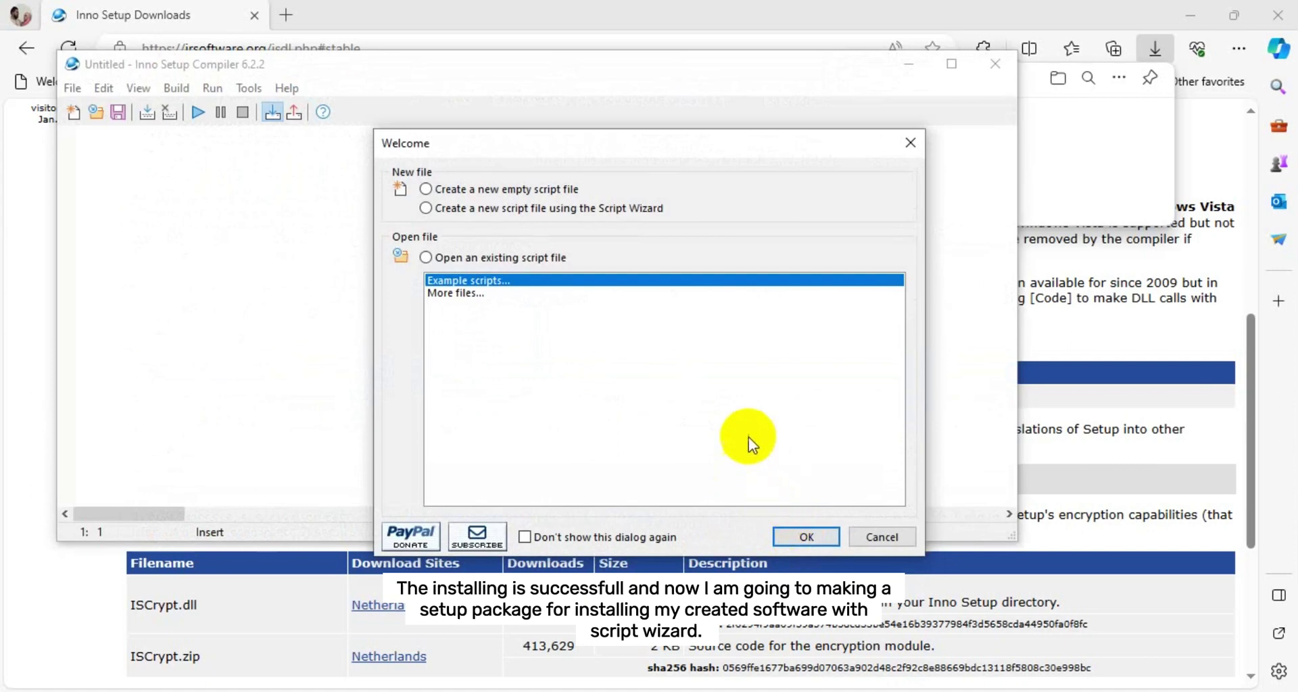
# Step: Start a new script with the Script Wizard
pyautogui.click(504, 210)
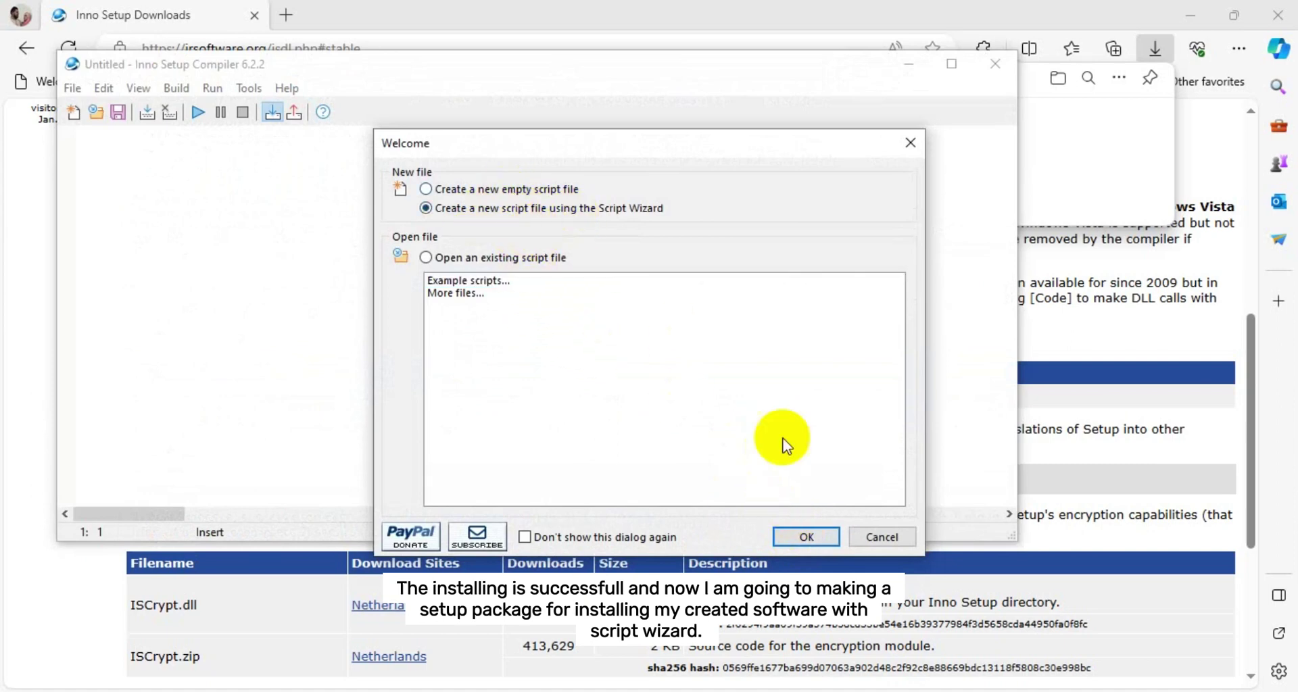
pyautogui.click(805, 537)
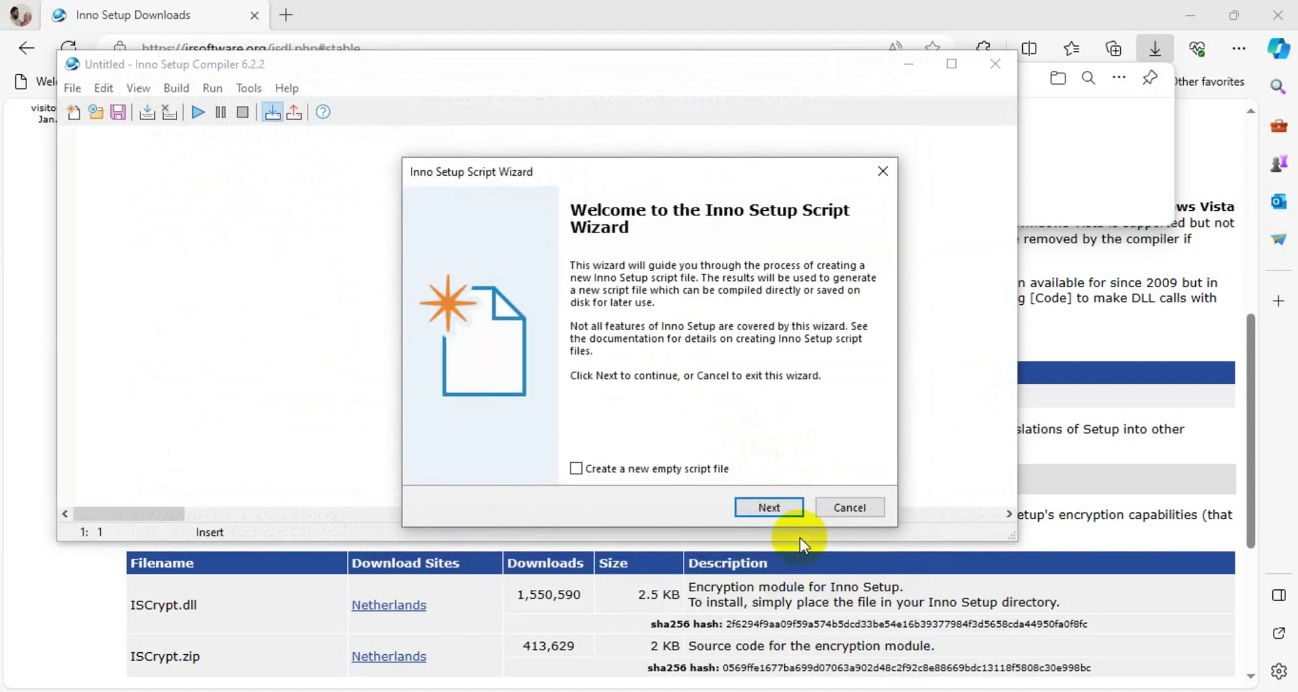
pyautogui.click(766, 510)
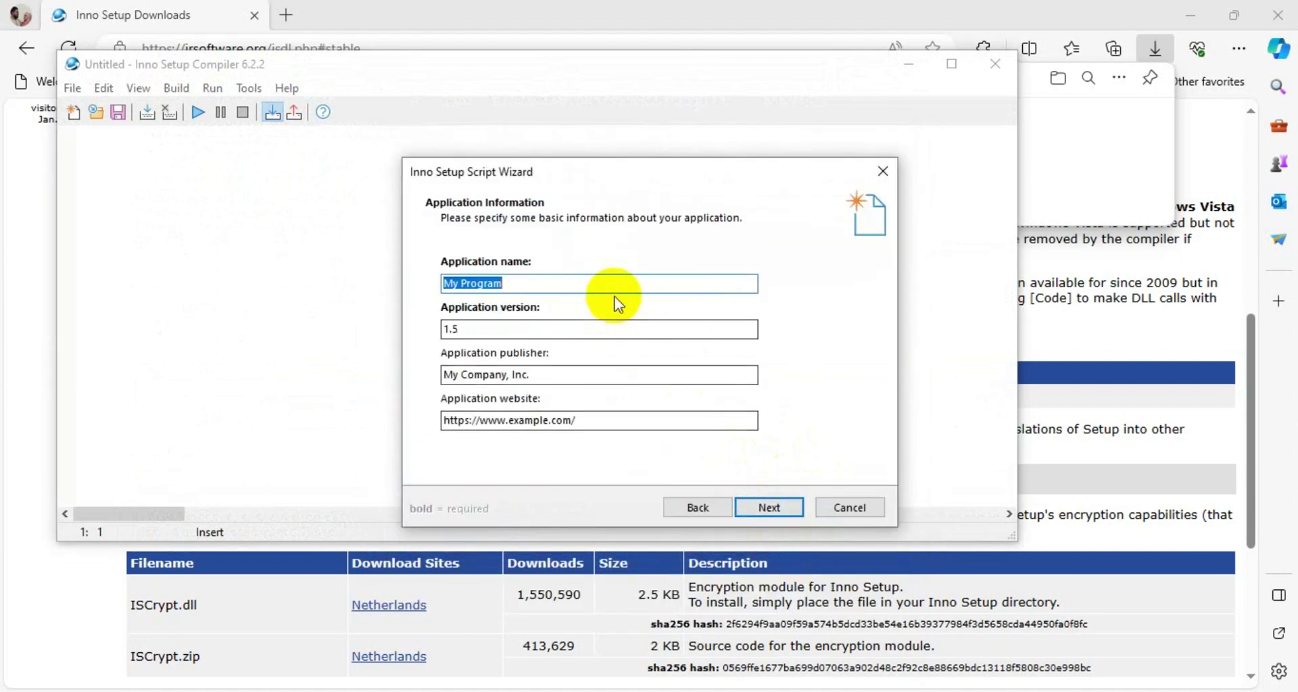
pyautogui.write('VO')
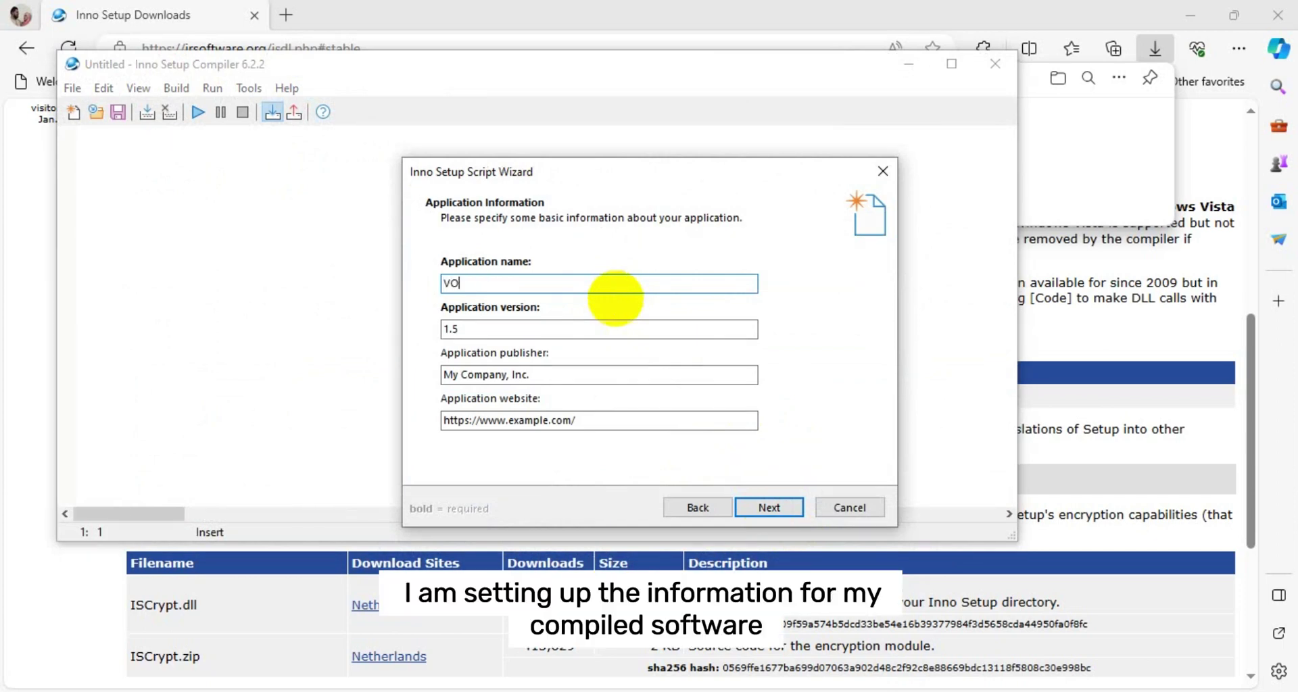
pyautogui.write('TER PDF')
pyautogui.press('Tab')
pyautogui.press('Tab')
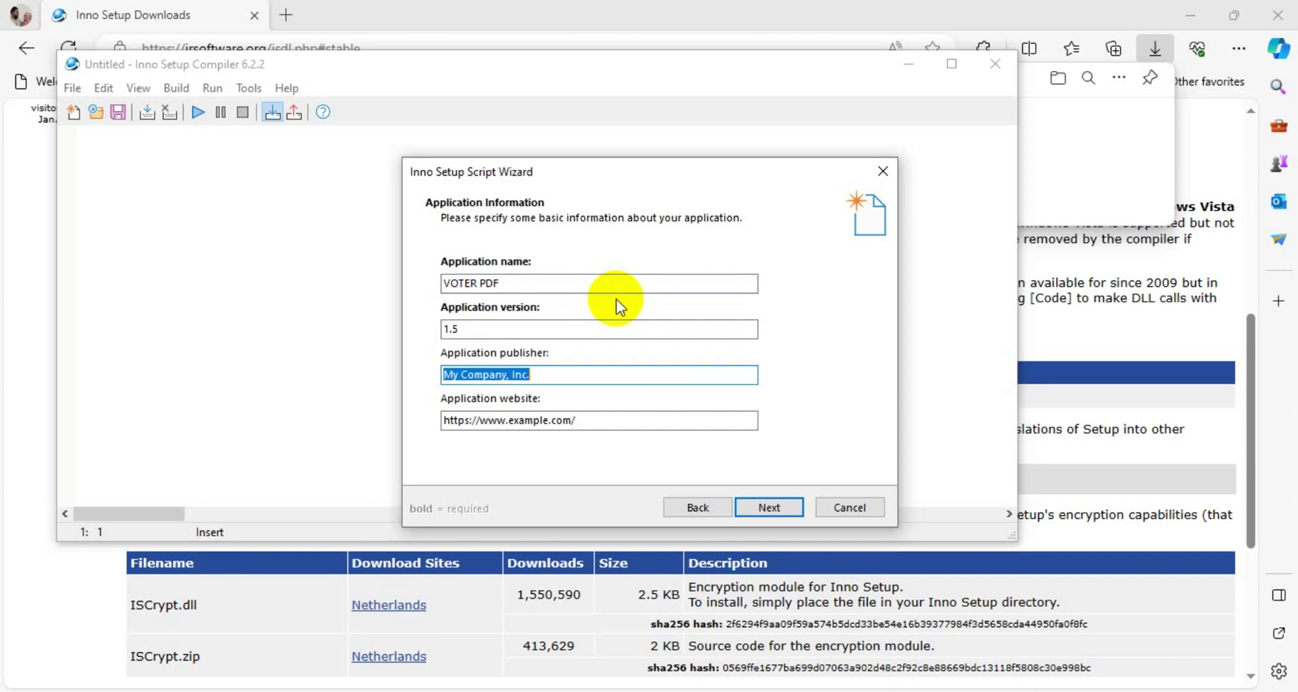
pyautogui.write('FaxBD')
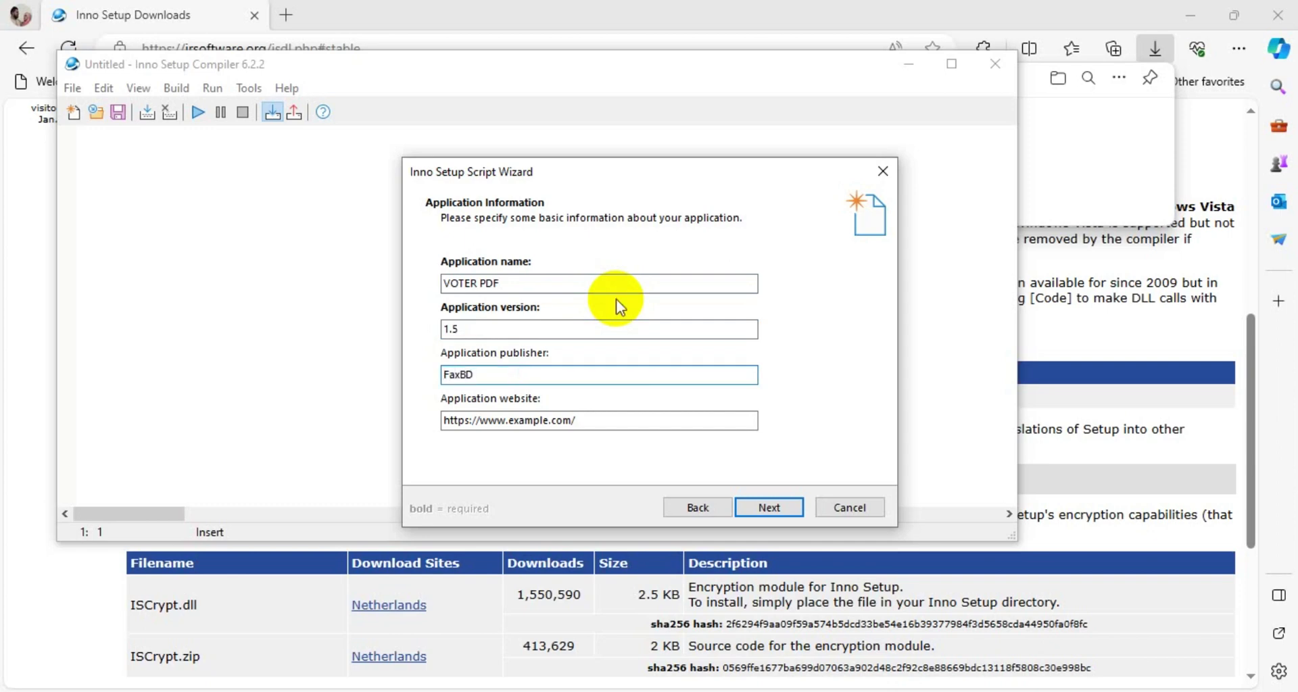
pyautogui.press('Tab')
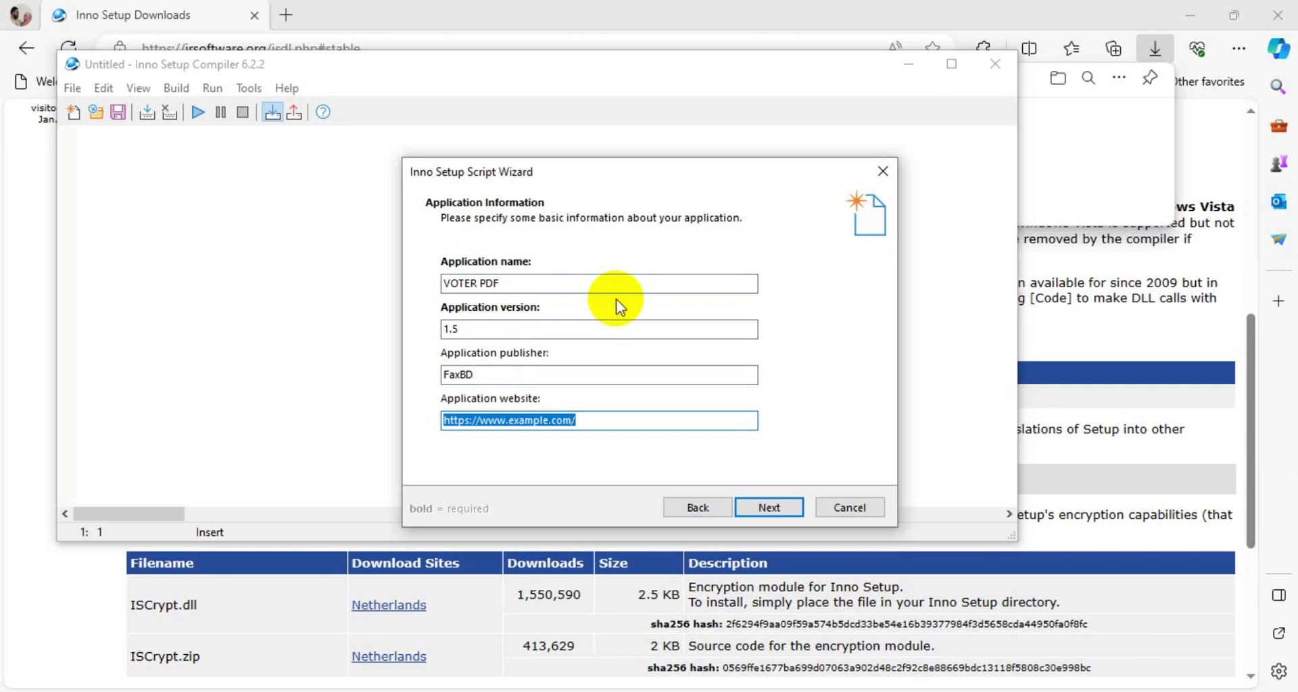
pyautogui.press('End')
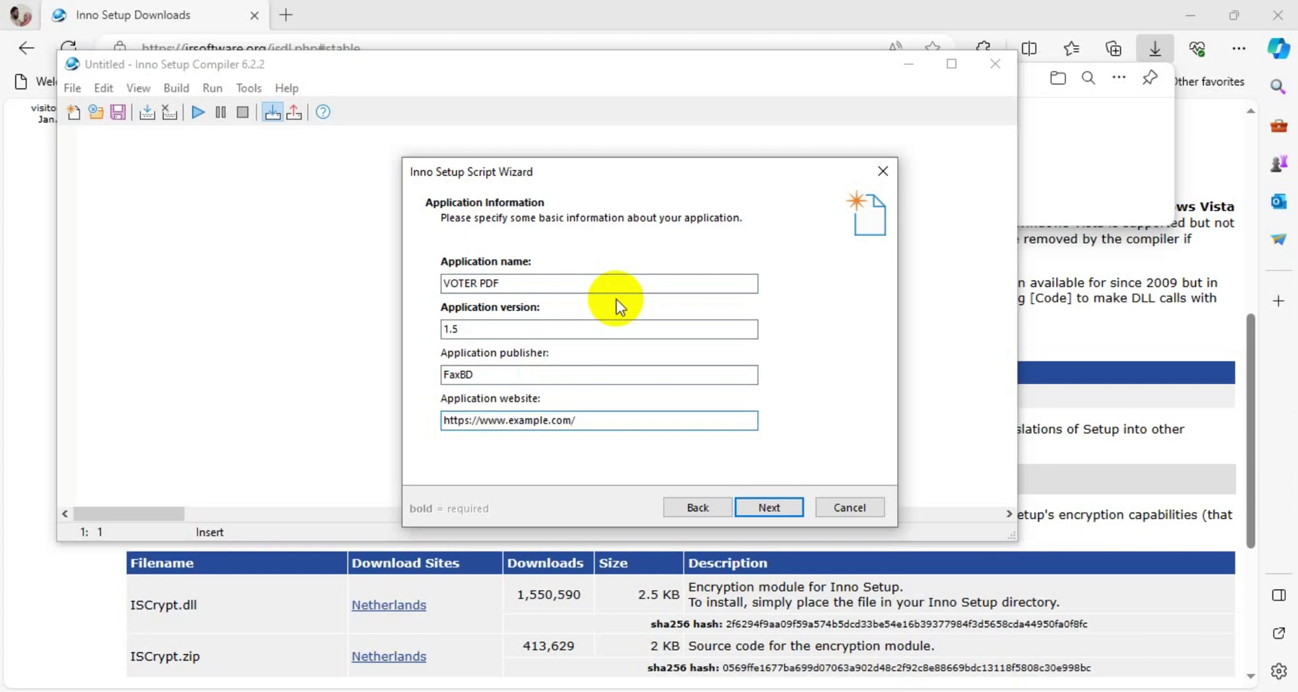
pyautogui.press('Left')
pyautogui.press('Left')
pyautogui.press('Left')
pyautogui.press('Left')
pyautogui.press('Left')
pyautogui.press('BackSpace')
pyautogui.press('BackSpace')
pyautogui.press('BackSpace')
pyautogui.press('BackSpace')
pyautogui.press('BackSpace')
pyautogui.press('BackSpace')
pyautogui.press('BackSpace')
pyautogui.write('faxbd')
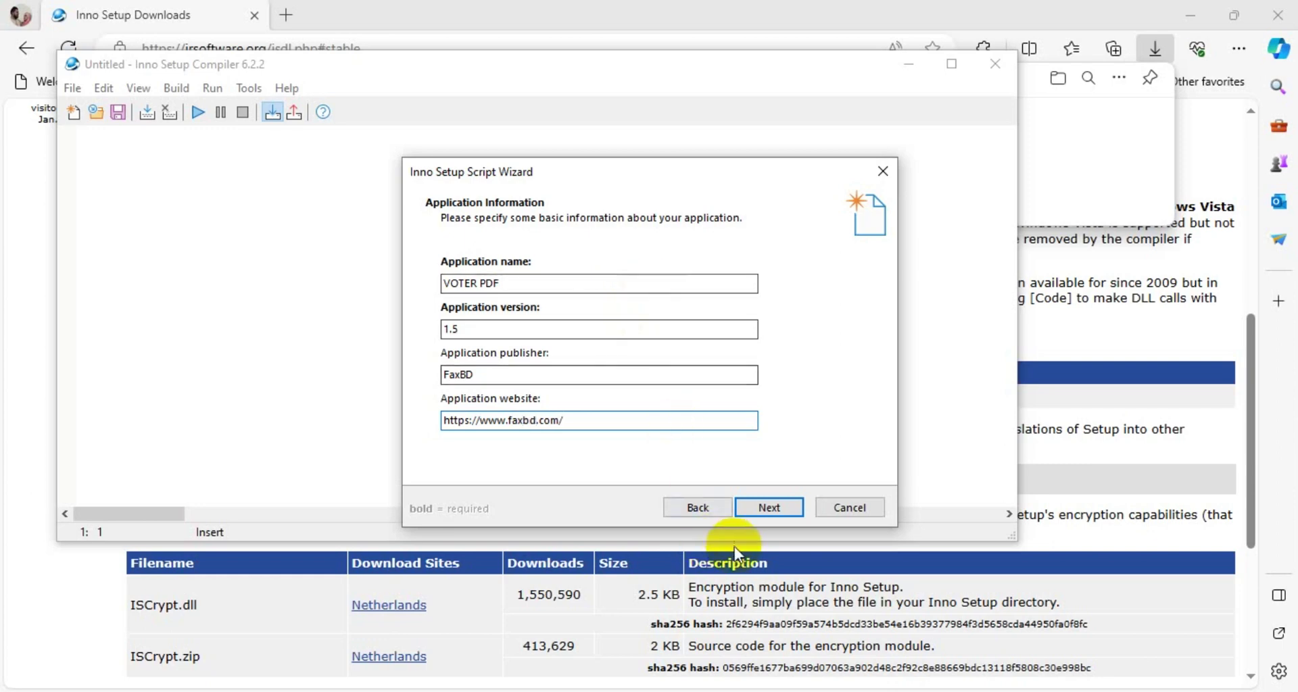
pyautogui.click(765, 509)
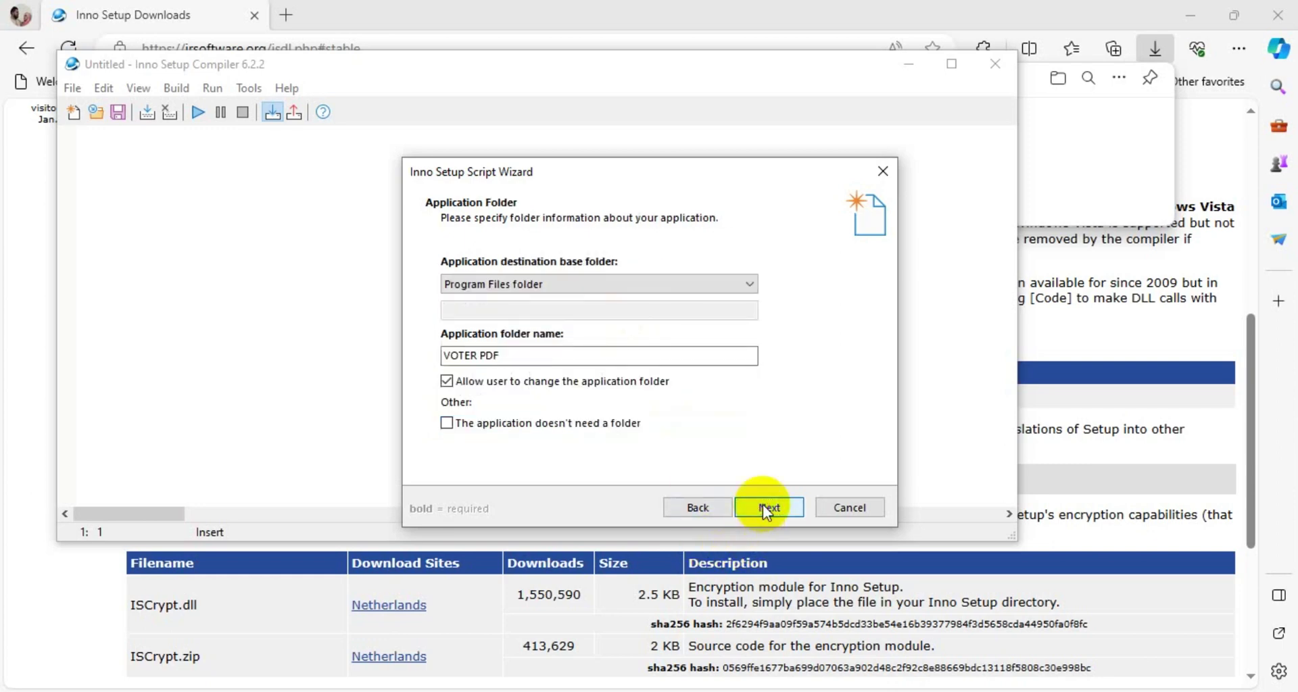
# Step: Keep Program Files folder as the application's destination base folder
pyautogui.click(654, 287)
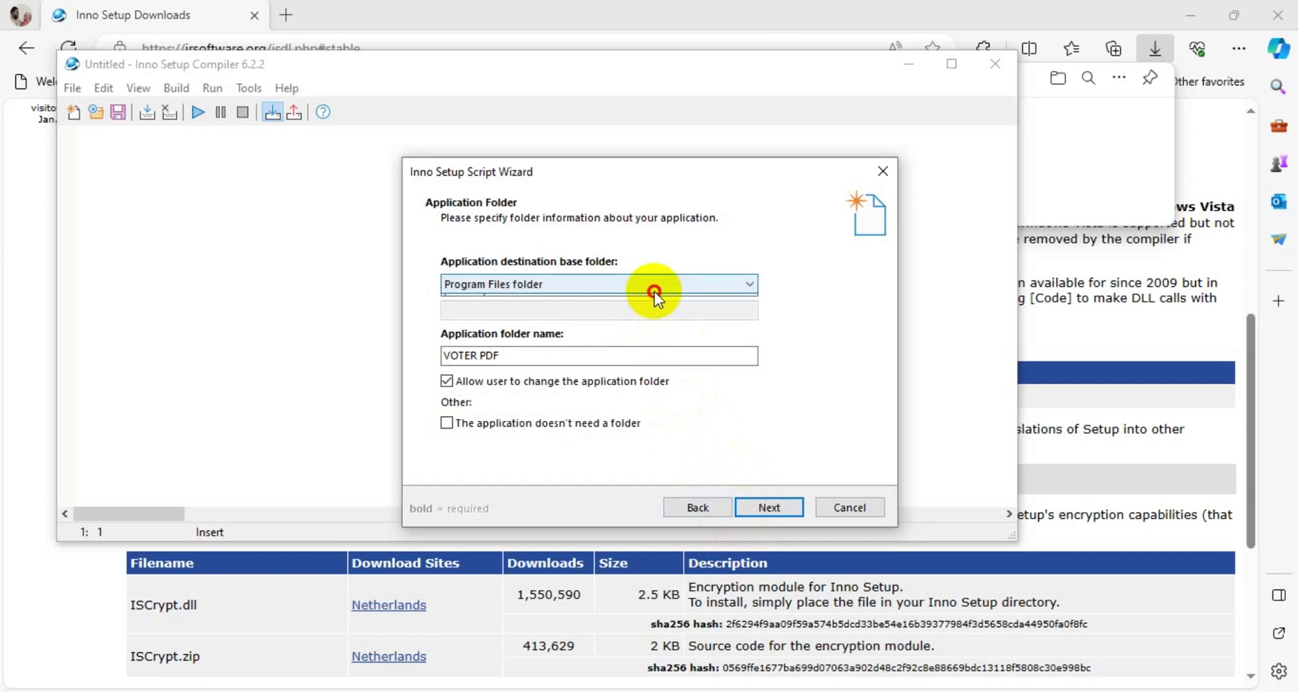
pyautogui.click(679, 283)
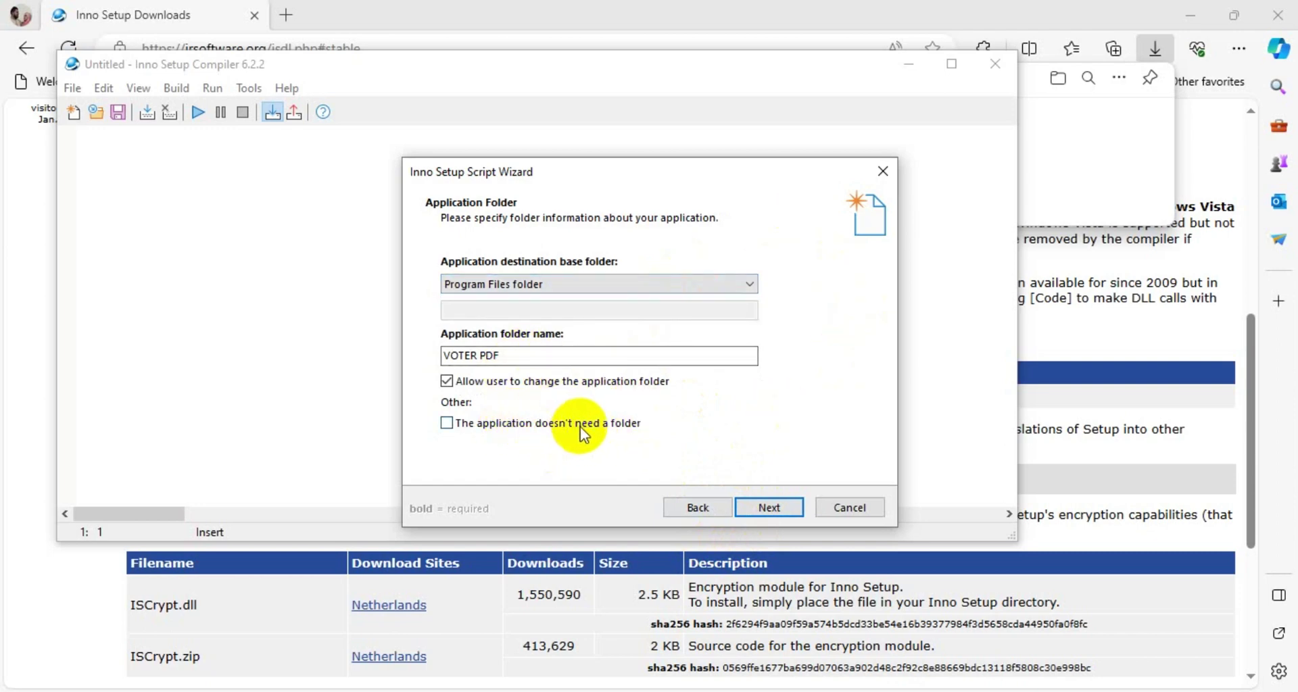
pyautogui.click(768, 507)
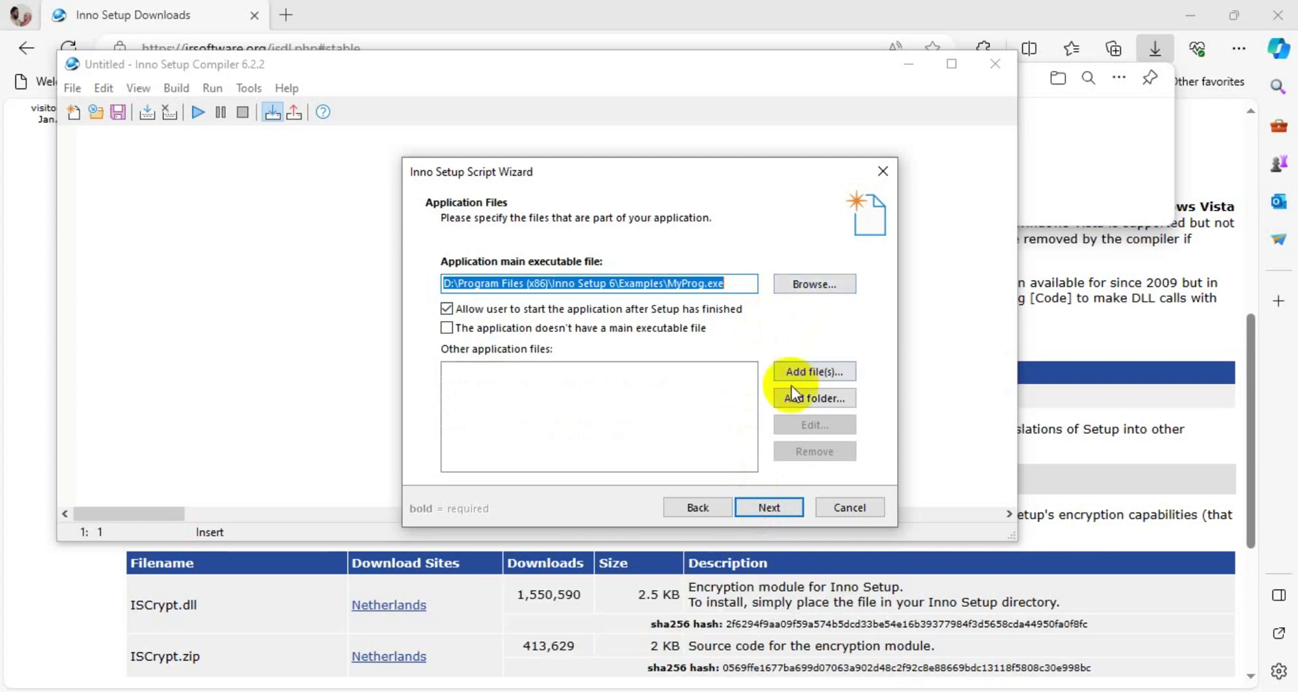
# Step: Select voter_pdf.exe in VOTRER-PDF\Lohojong\dist\voter_pdf as the main executable
pyautogui.click(817, 288)
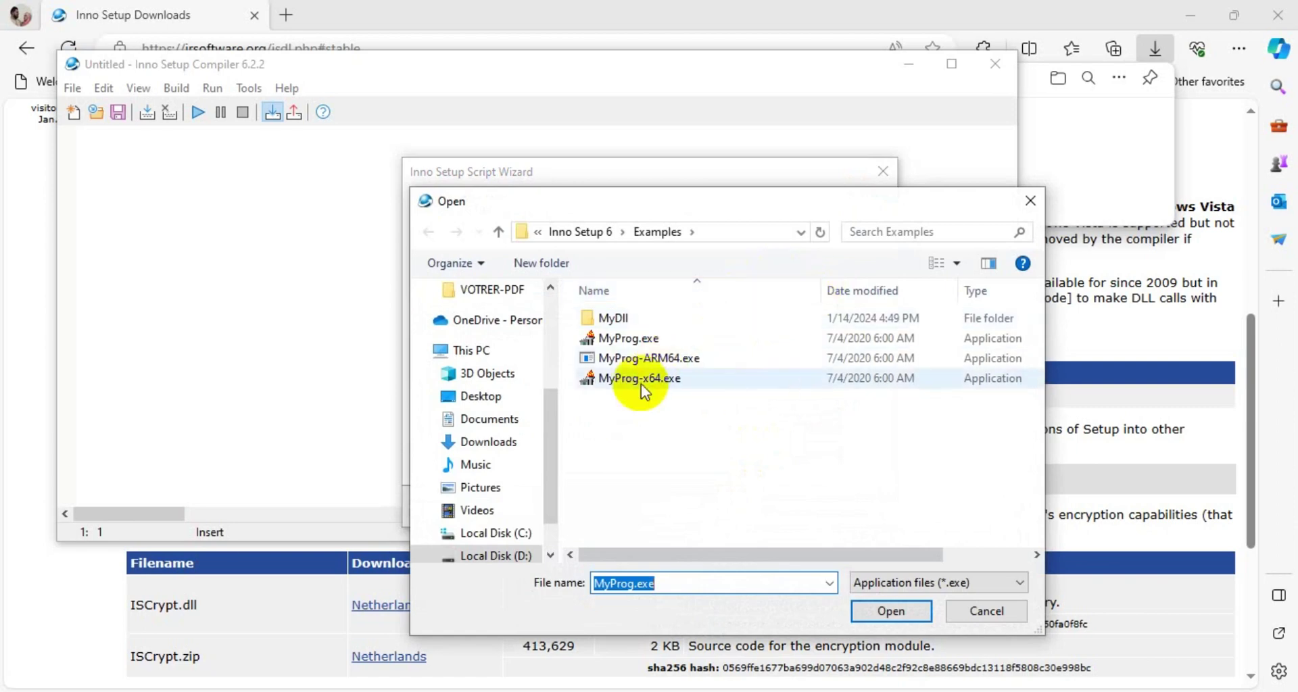
pyautogui.click(518, 290)
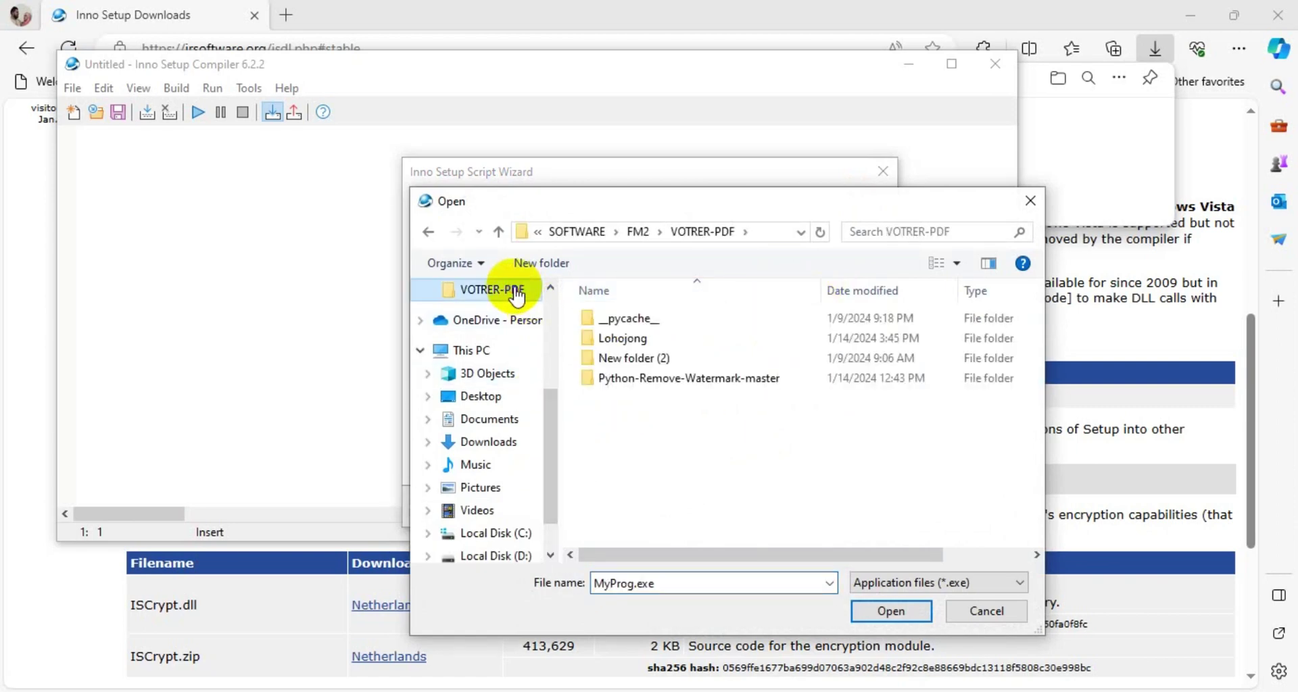
pyautogui.doubleClick(669, 342)
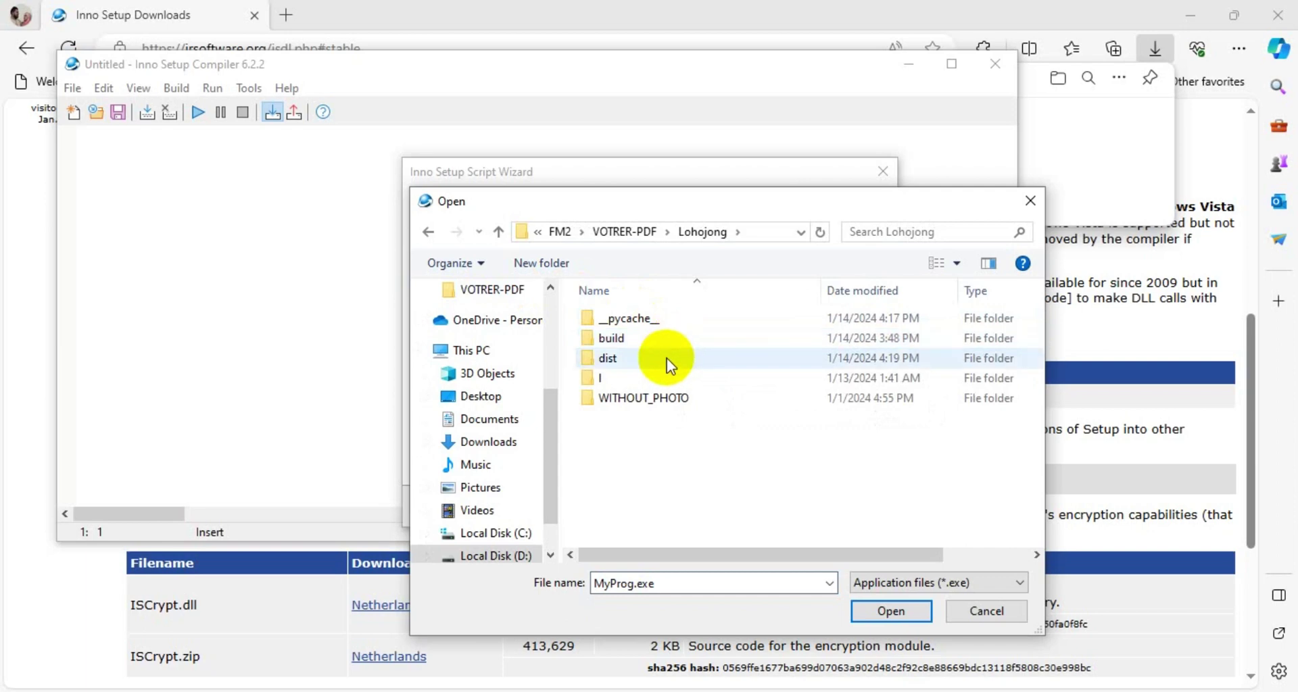
pyautogui.click(667, 358)
pyautogui.doubleClick(666, 359)
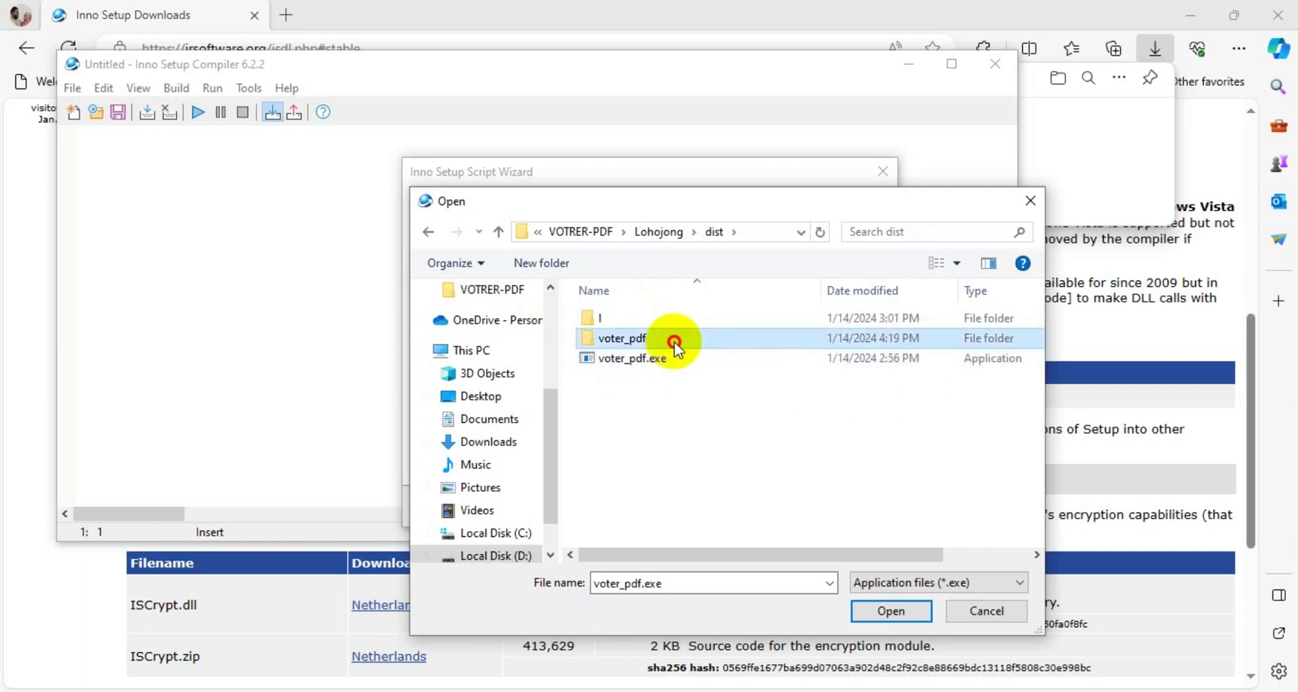
pyautogui.doubleClick(675, 342)
pyautogui.click(681, 365)
pyautogui.click(892, 612)
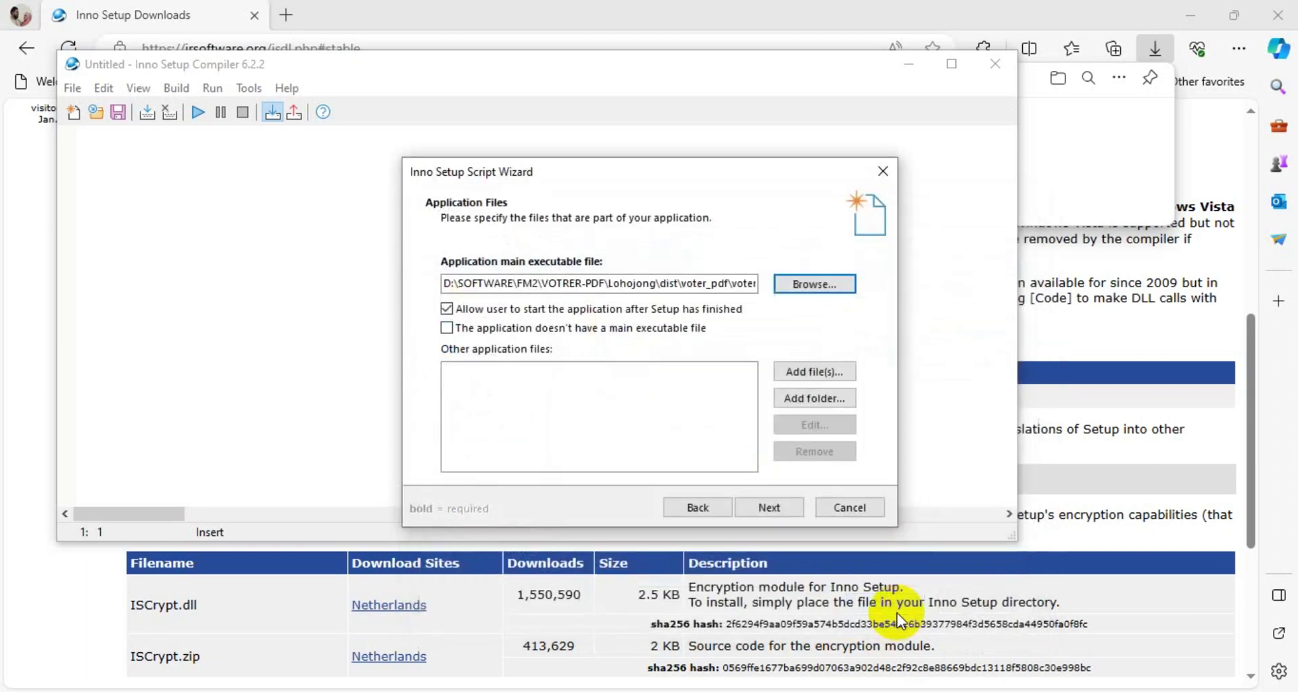
# Step: Cancel an initial folder pick and check the full main executable path
pyautogui.click(795, 399)
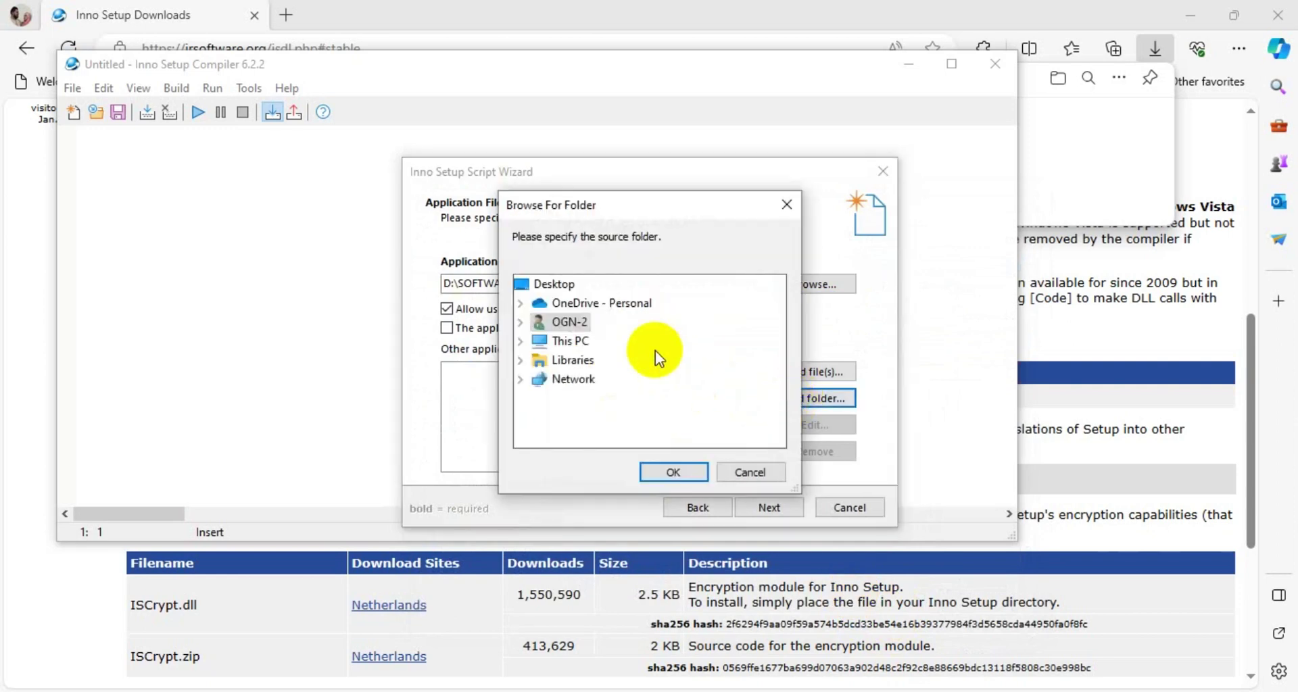
pyautogui.click(750, 472)
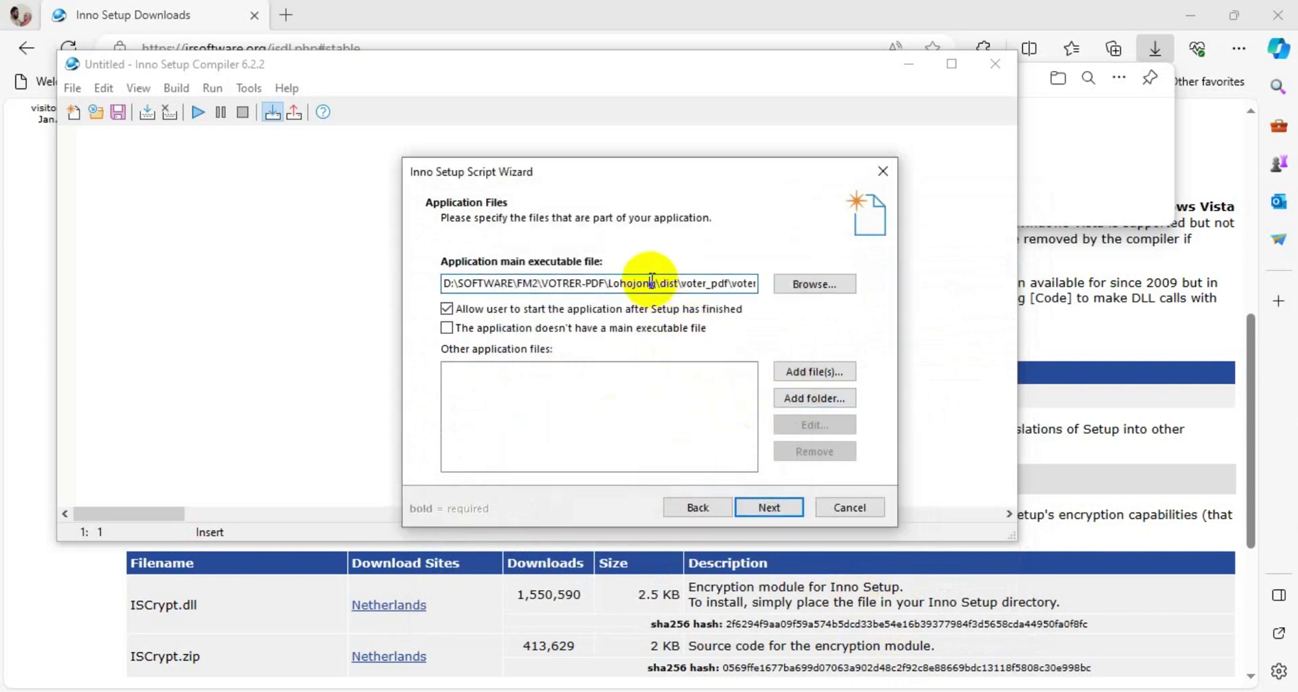
pyautogui.doubleClick(651, 283)
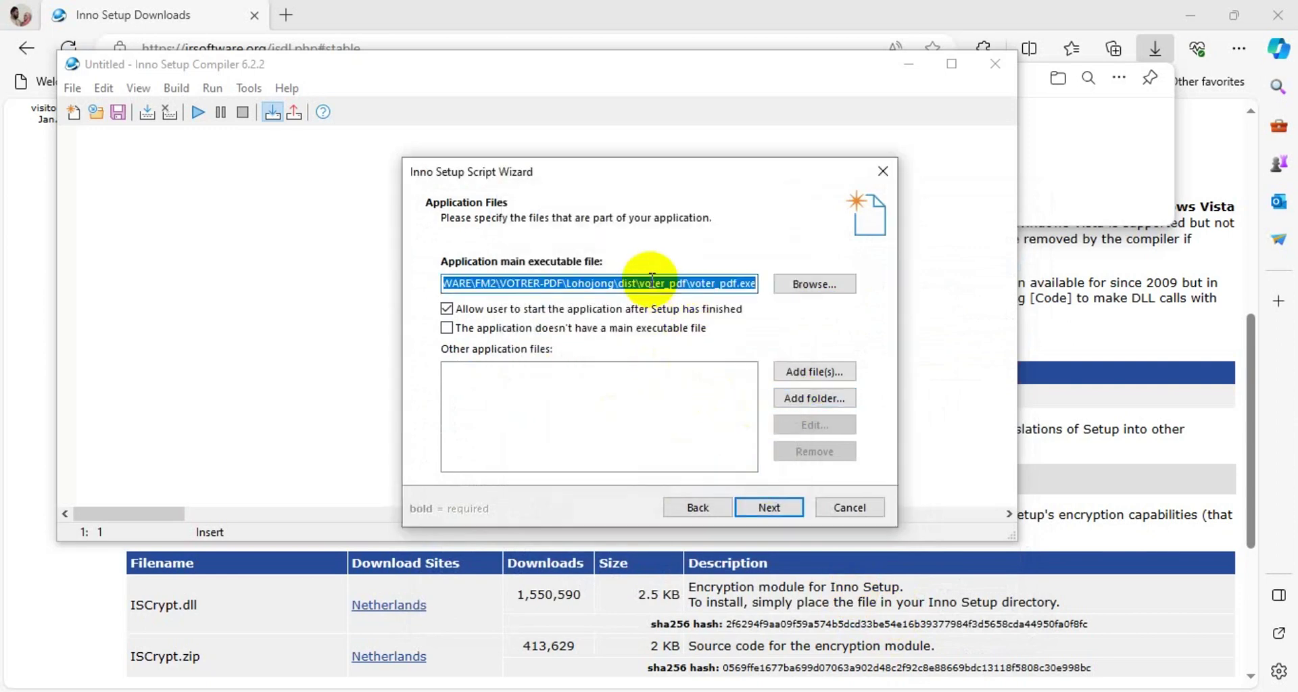
# Step: Add the D:\SOFTWARE\FM2\VOTRER-PDF\Lohojong\dist\voter_pdf folder, including subfolders, to the application files
pyautogui.click(815, 399)
pyautogui.doubleClick(570, 346)
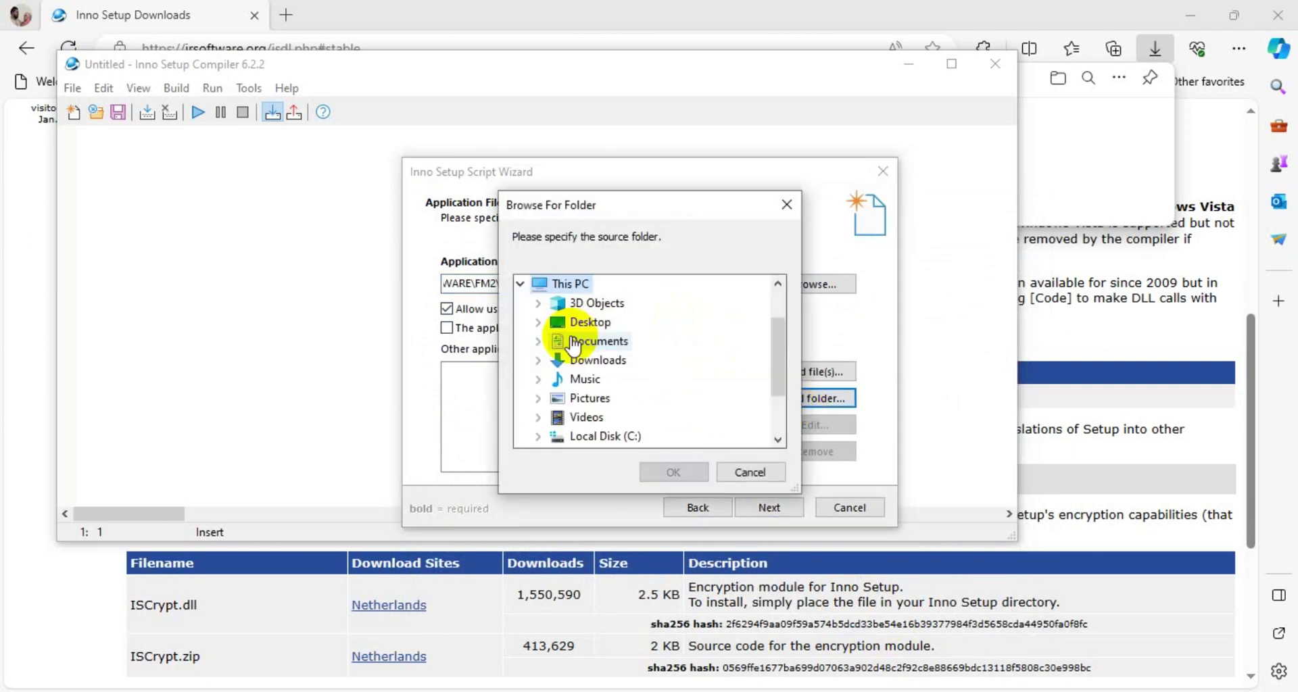
pyautogui.scroll(-2, 573, 346)
pyautogui.click(545, 376)
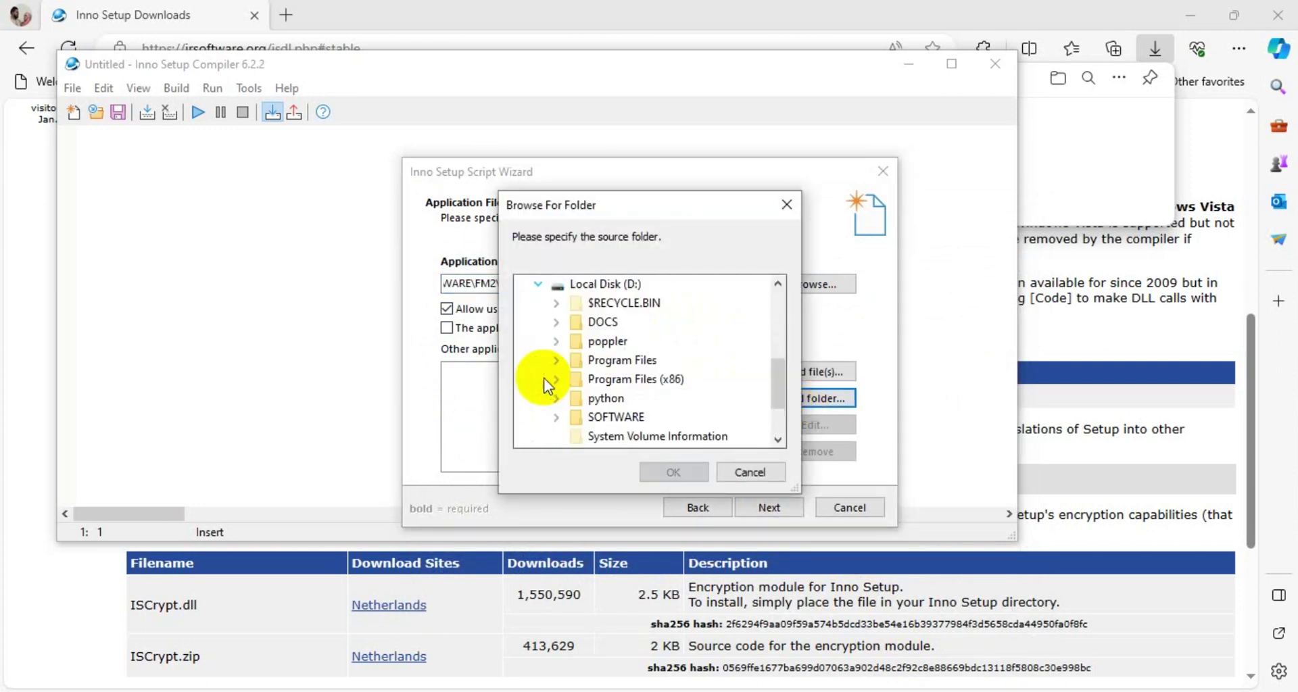
pyautogui.click(556, 417)
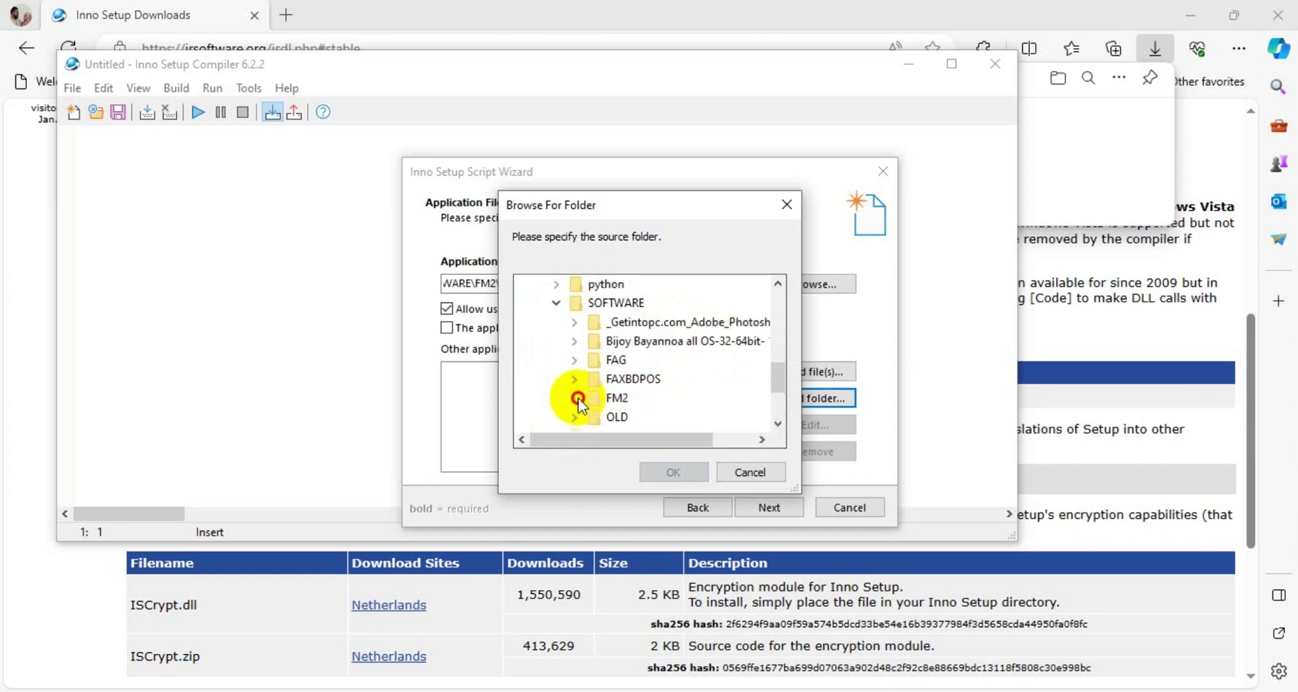
pyautogui.click(575, 413)
pyautogui.click(595, 416)
pyautogui.click(611, 379)
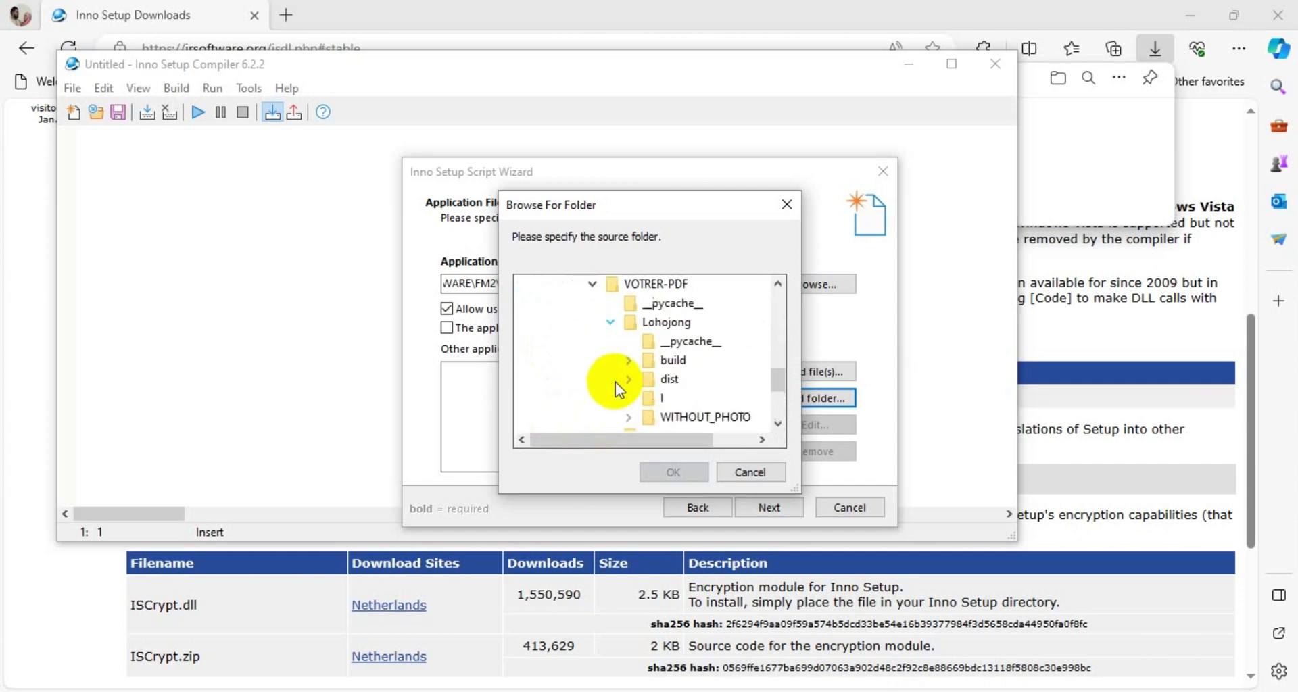
pyautogui.click(628, 379)
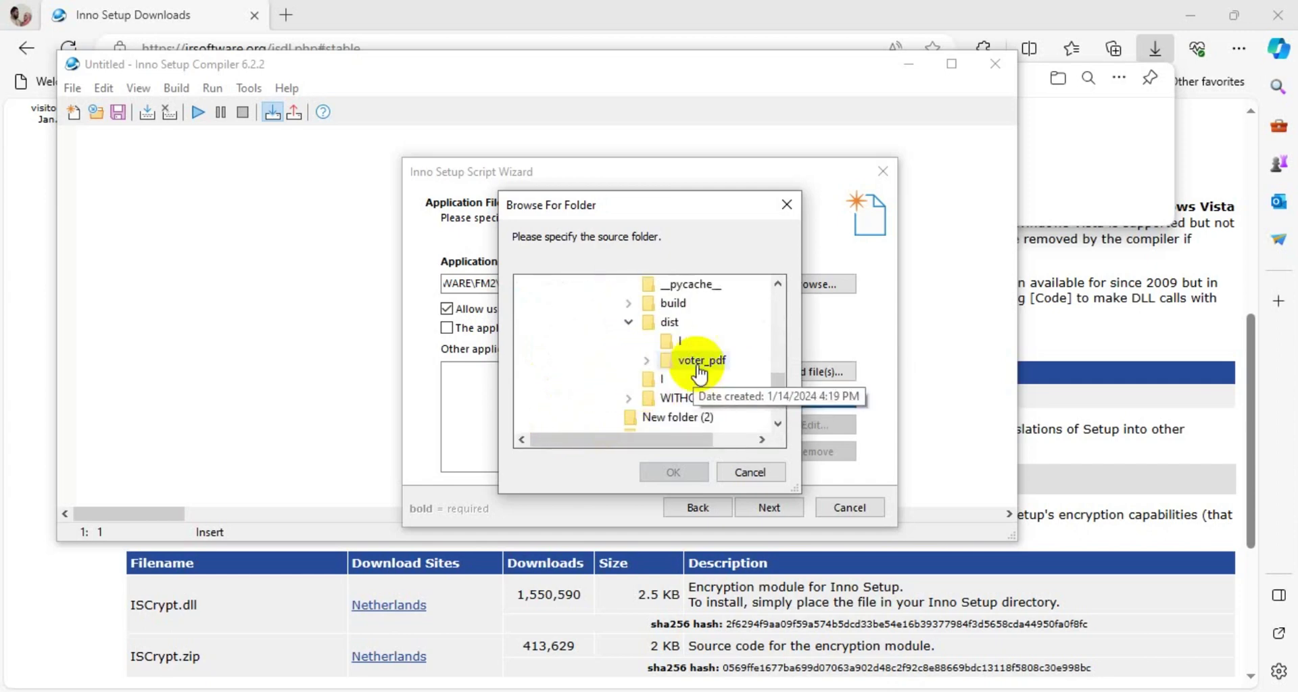
pyautogui.doubleClick(698, 365)
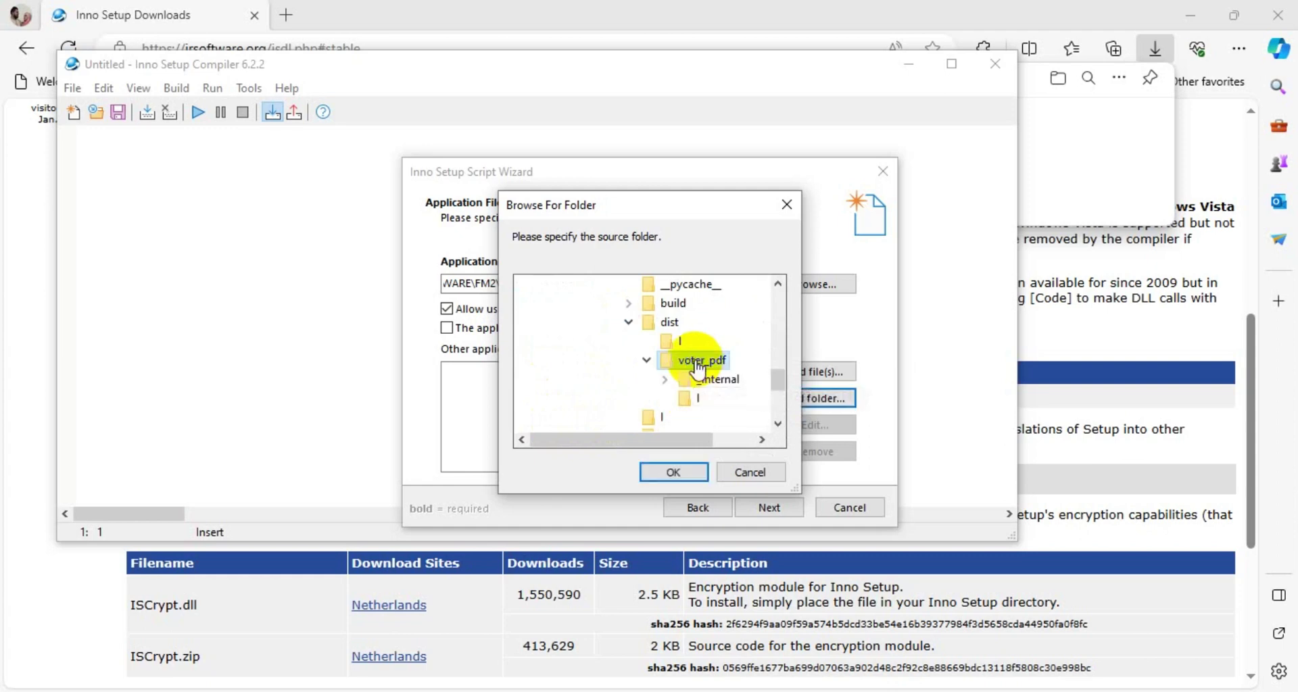
pyautogui.click(669, 471)
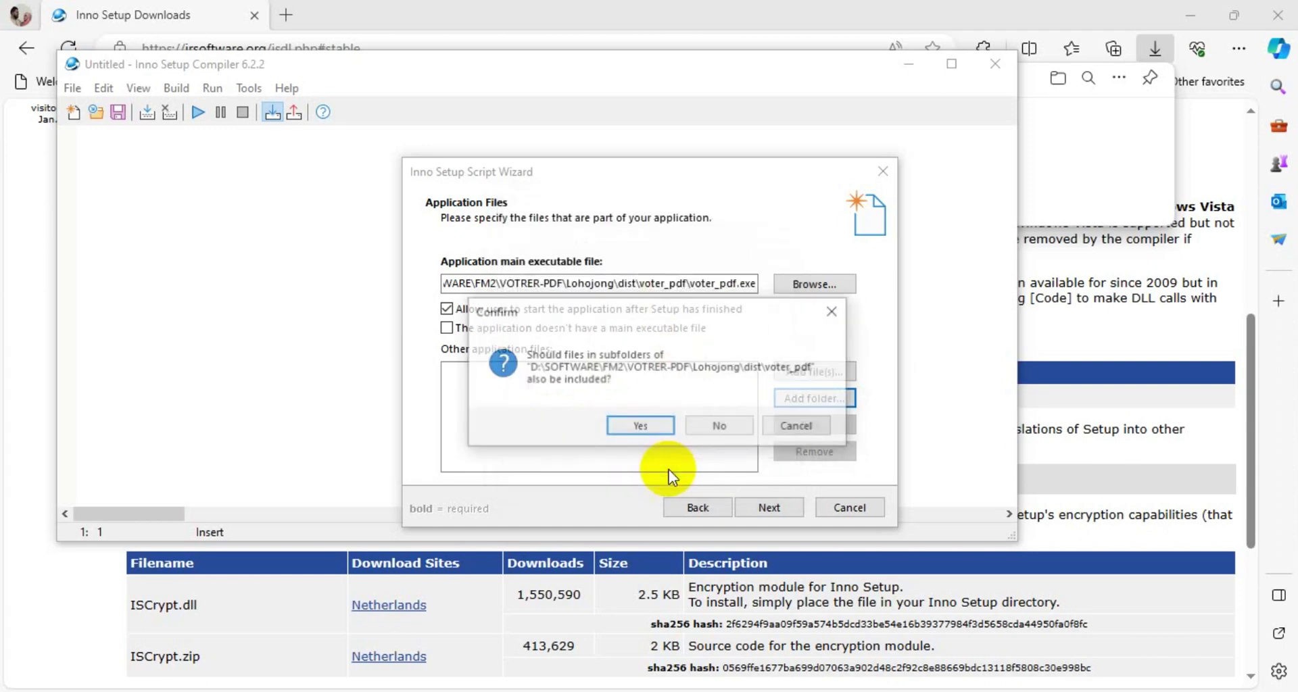
pyautogui.click(641, 429)
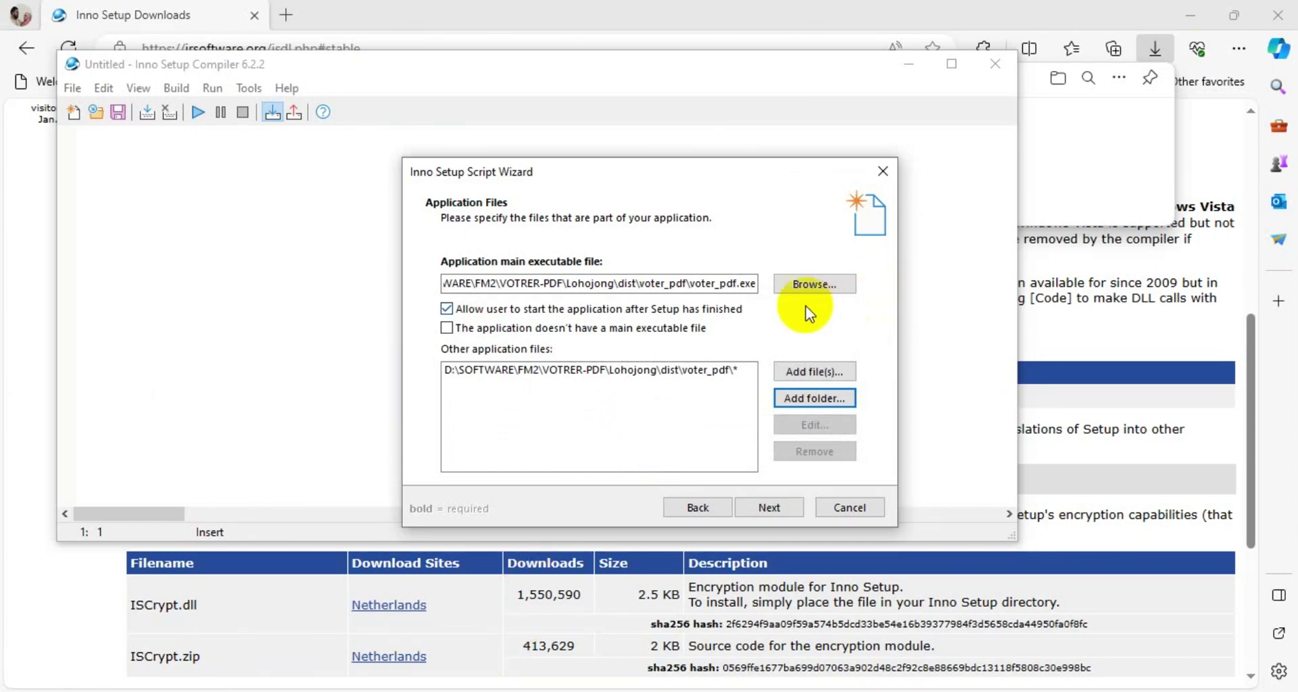
pyautogui.click(618, 370)
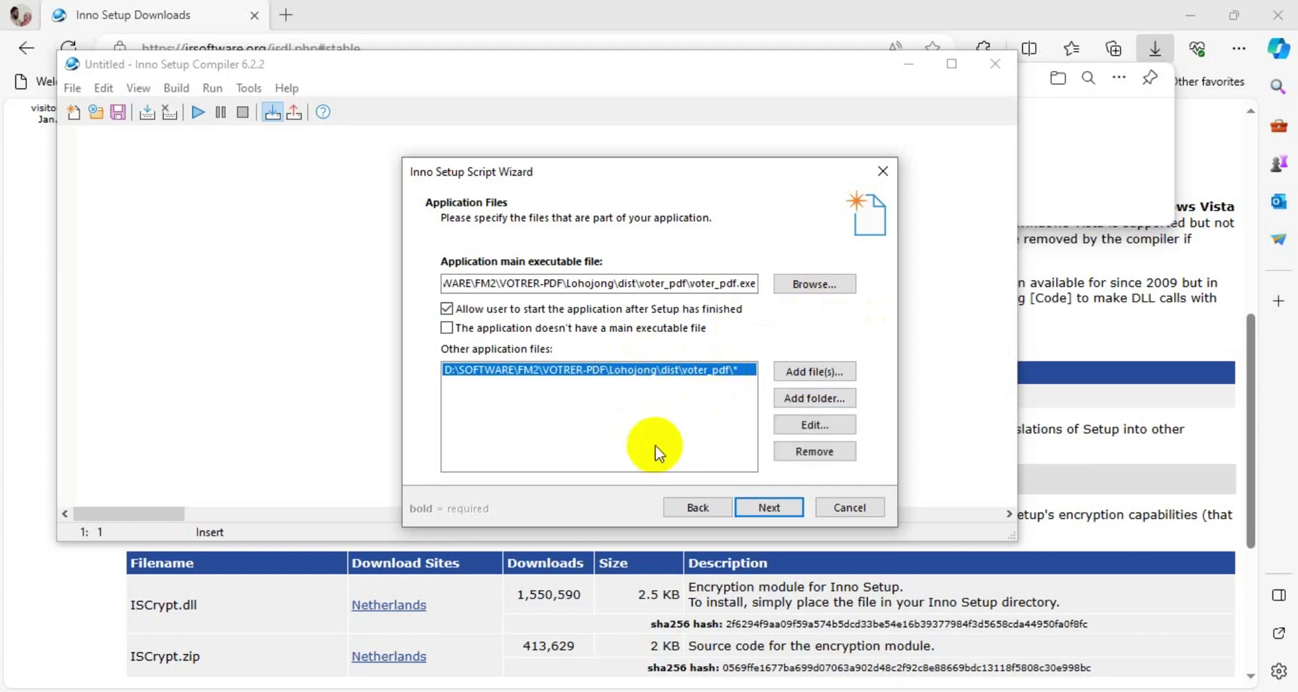
# Step: Change the associated file extension from .myp to .pdf
pyautogui.click(768, 507)
pyautogui.doubleClick(628, 348)
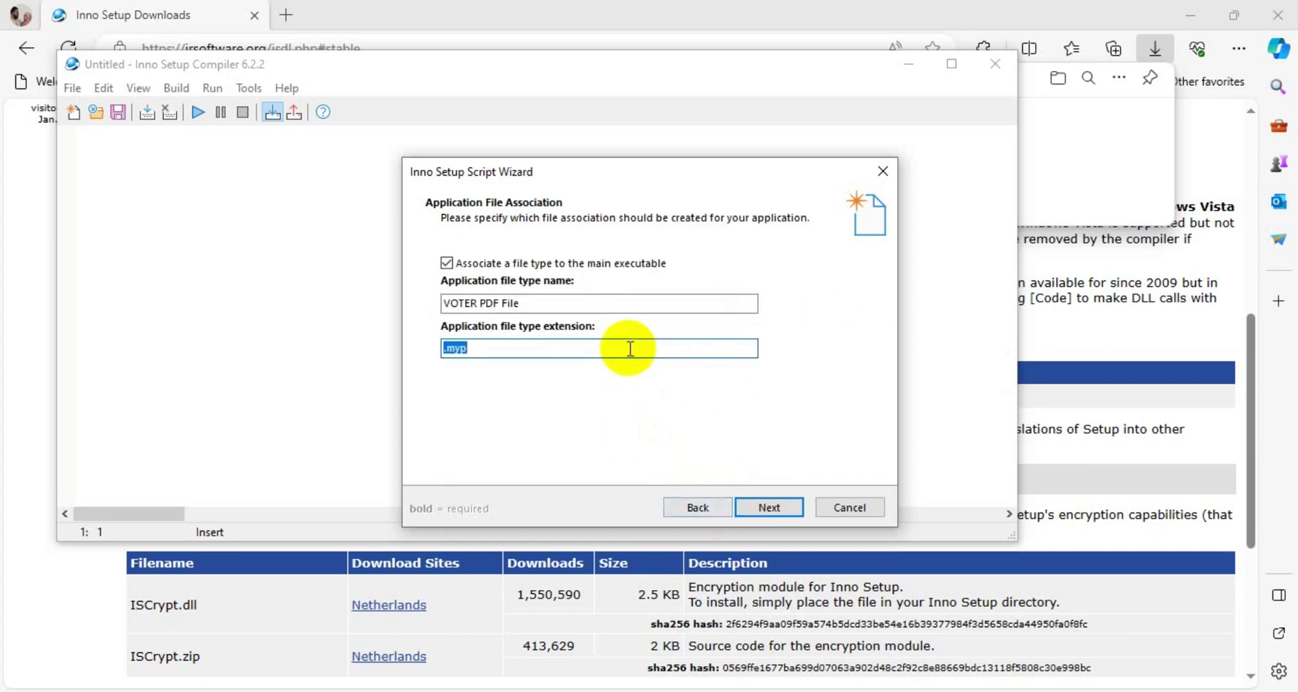
pyautogui.write('.pdf')
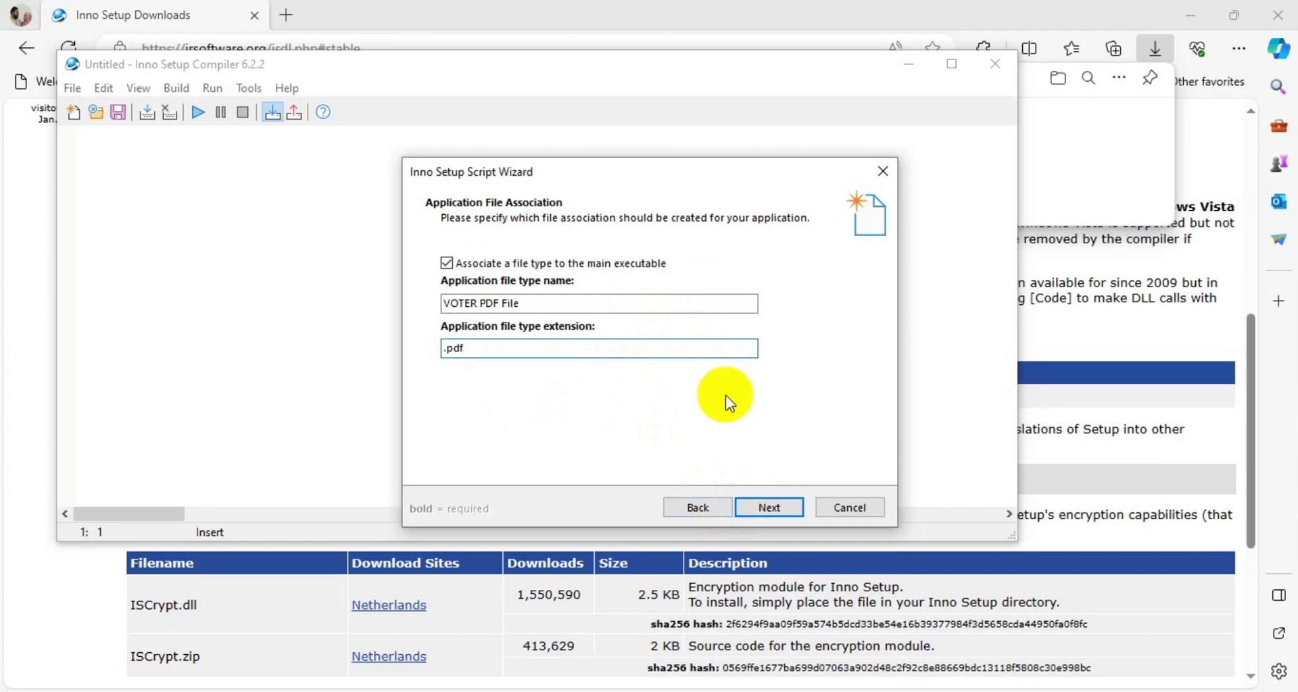
pyautogui.click(763, 512)
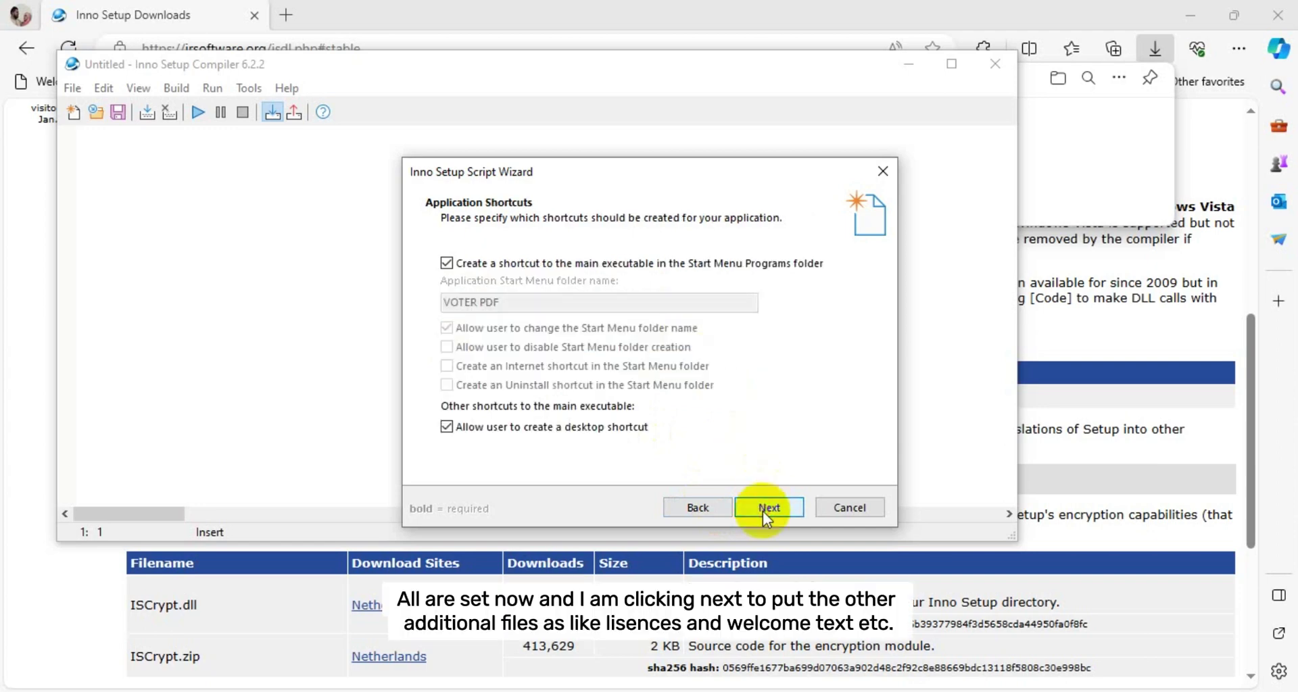
# Step: Use lisence.txt from the Desktop as the license file
pyautogui.click(763, 512)
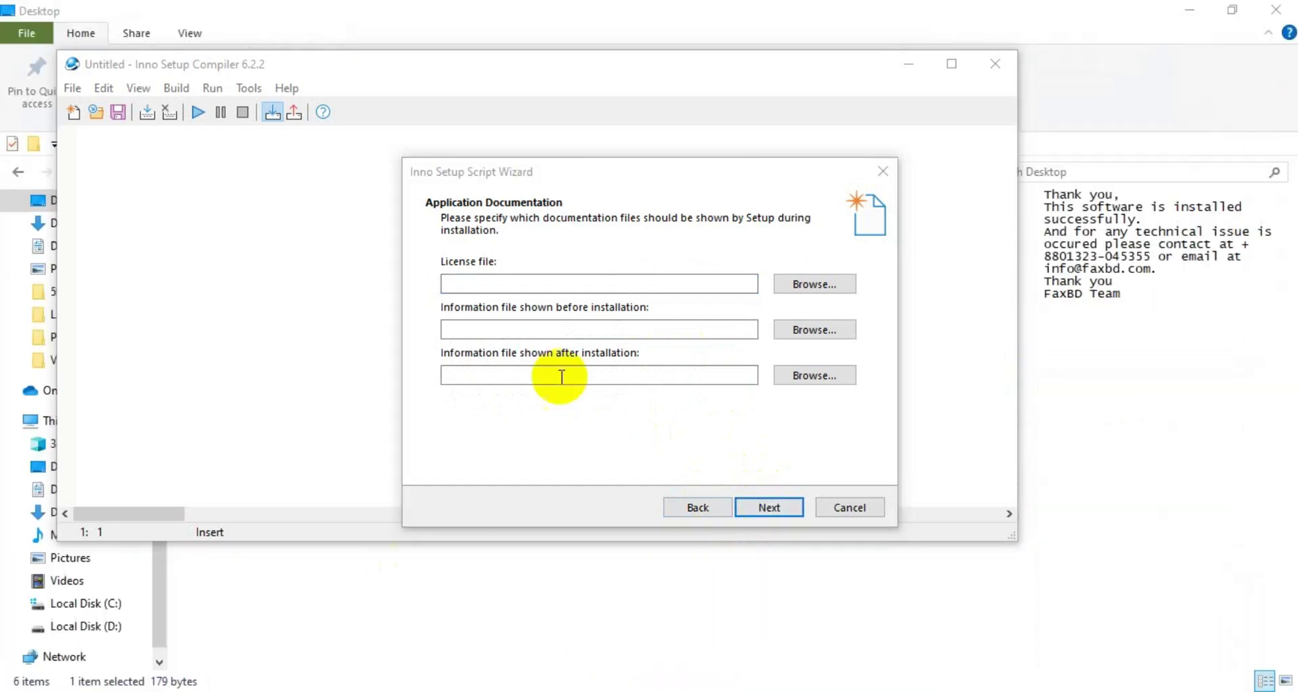
pyautogui.click(814, 284)
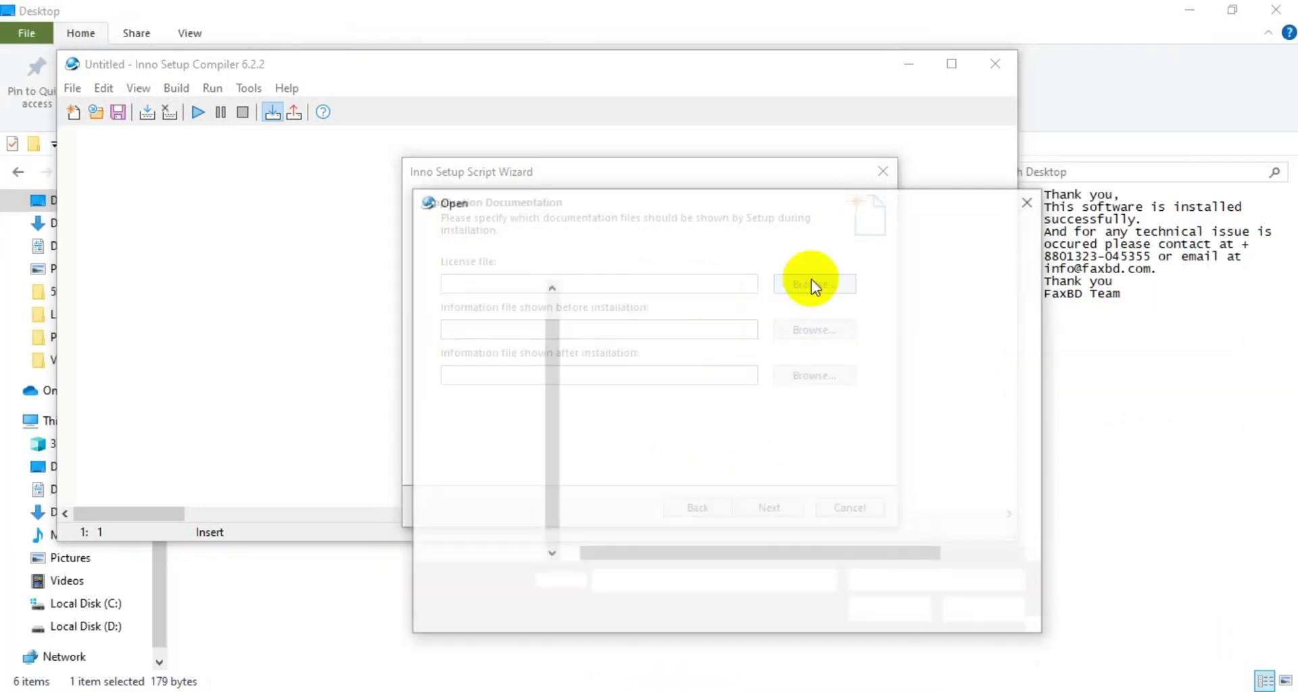
pyautogui.click(509, 403)
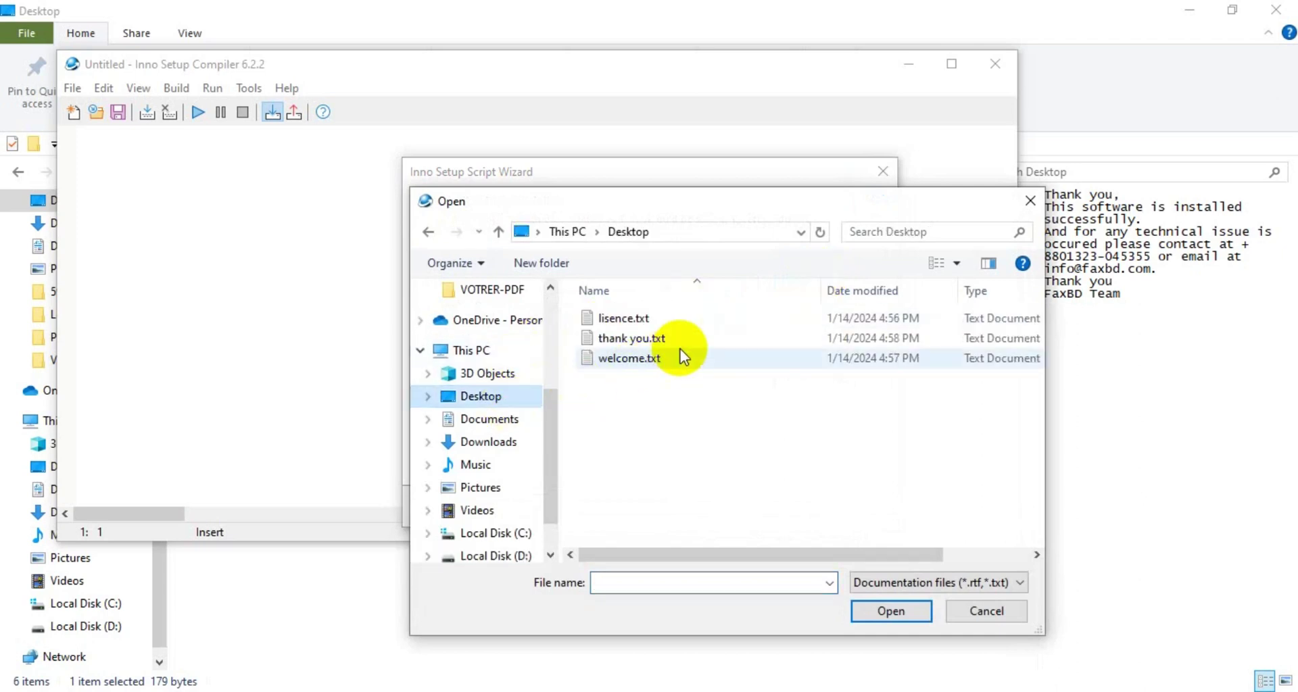
pyautogui.click(649, 317)
pyautogui.click(885, 611)
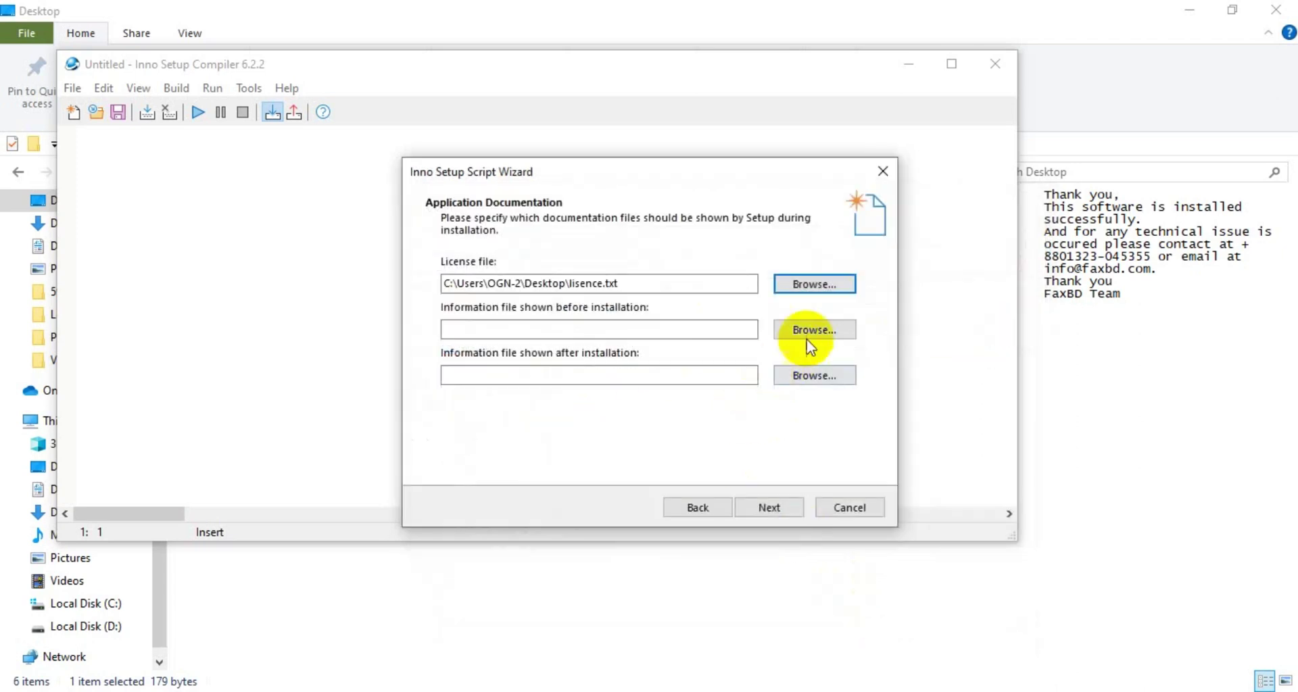
# Step: Use welcome.txt and thank you.txt as pre- and post-install info, keeping administrative mode and English
pyautogui.click(808, 329)
pyautogui.doubleClick(726, 351)
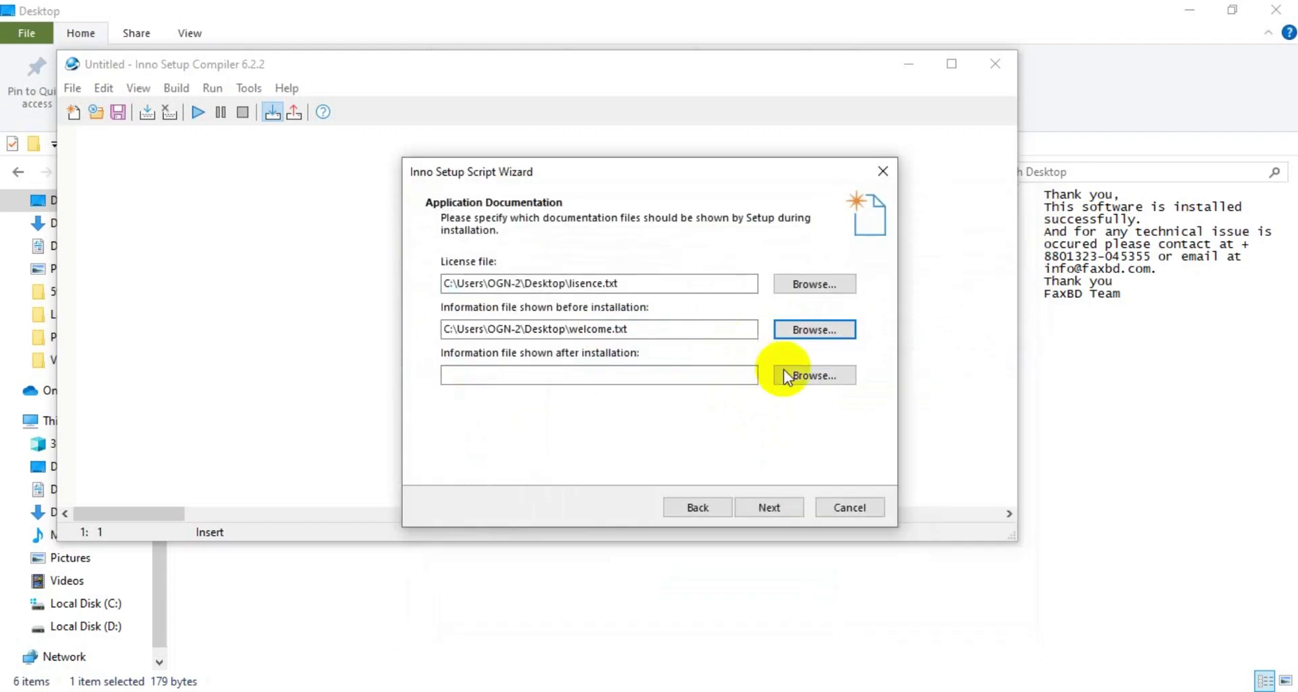
pyautogui.click(814, 376)
pyautogui.doubleClick(711, 335)
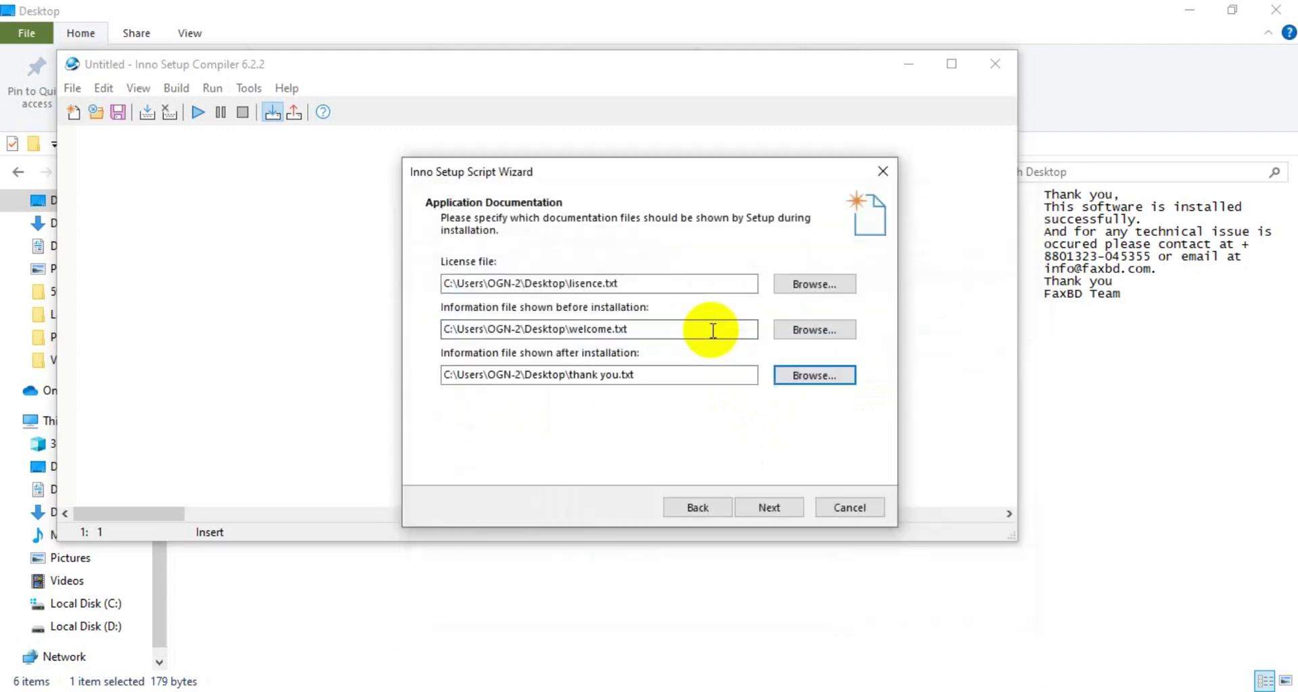
pyautogui.click(782, 507)
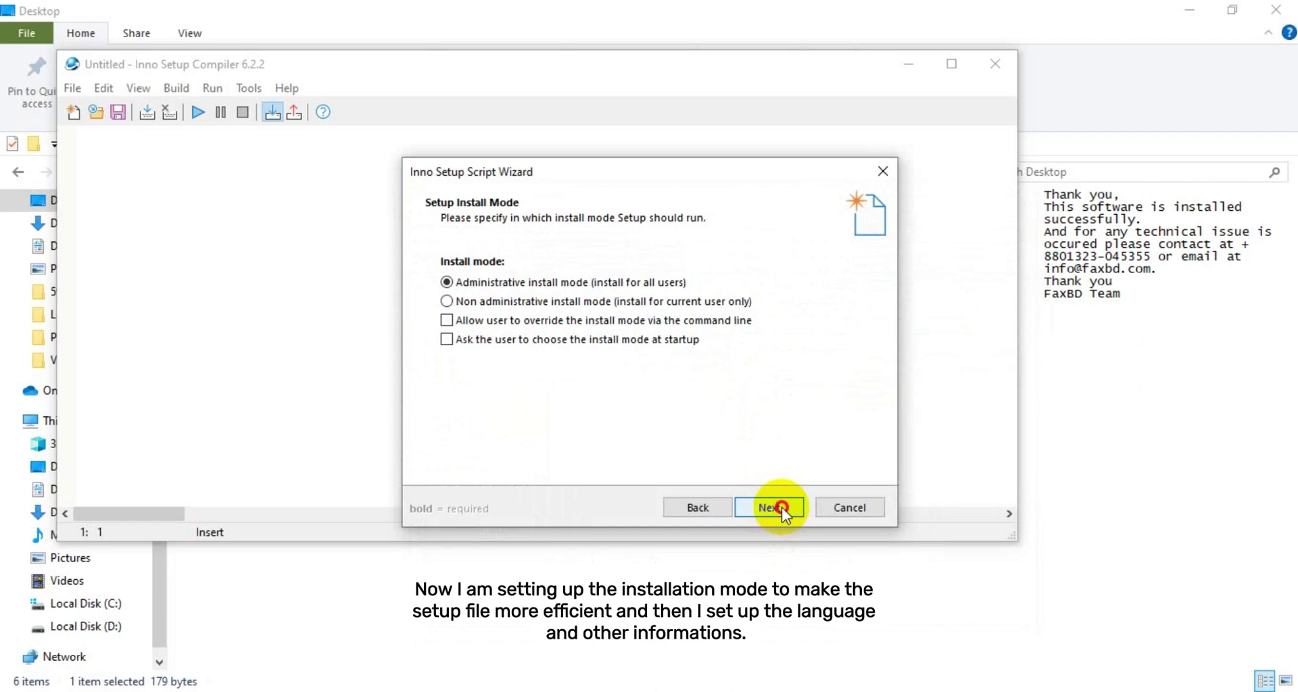
pyautogui.click(782, 507)
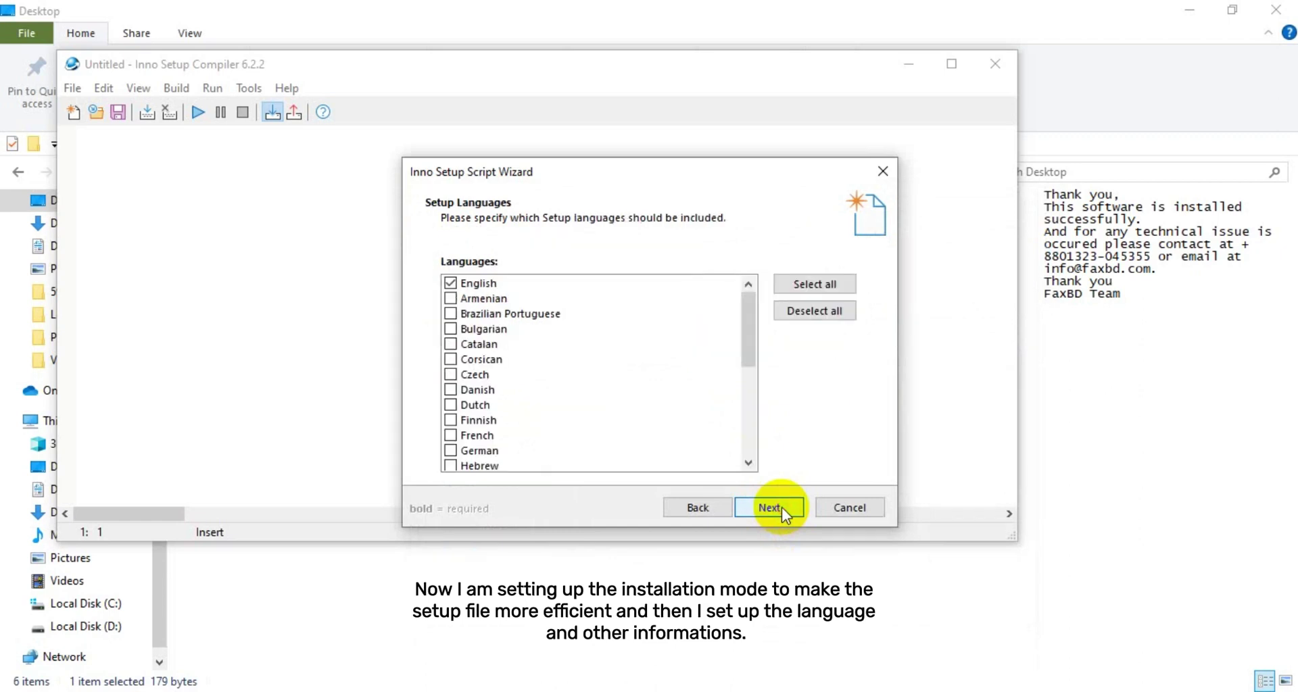
pyautogui.click(782, 507)
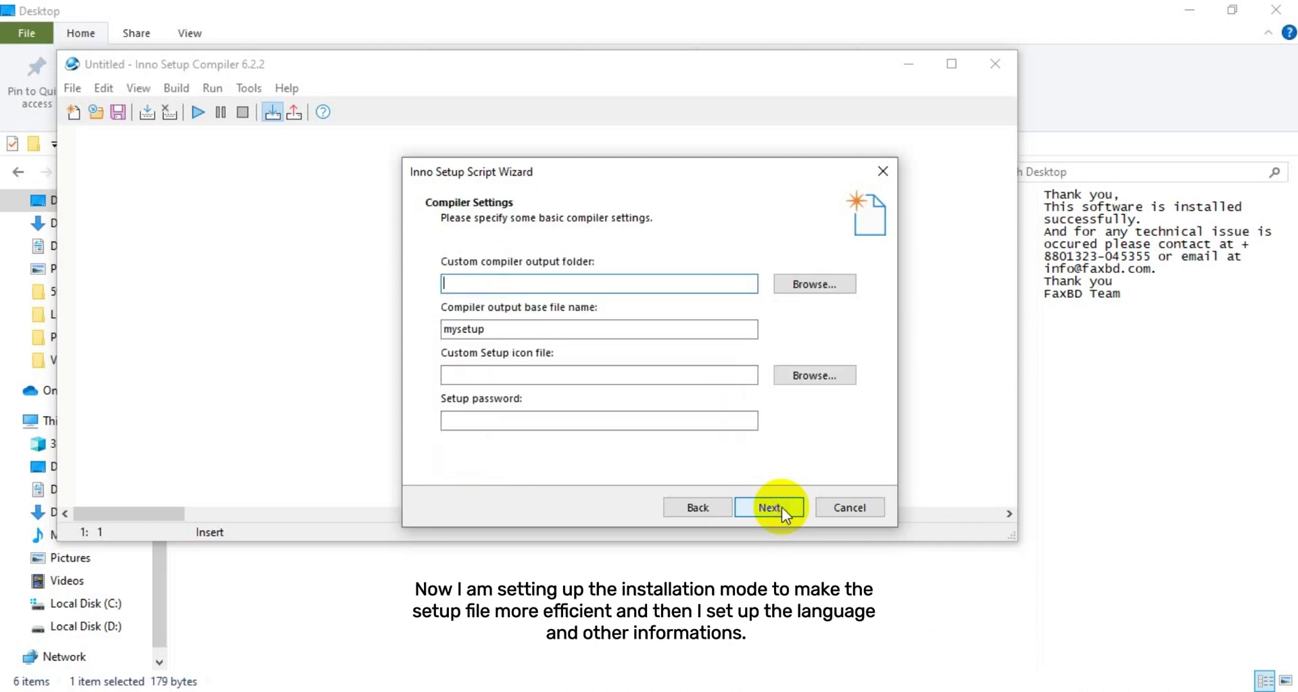
# Step: Set the output folder to the Desktop and the setup base name to setup-voter-pdf
pyautogui.click(779, 285)
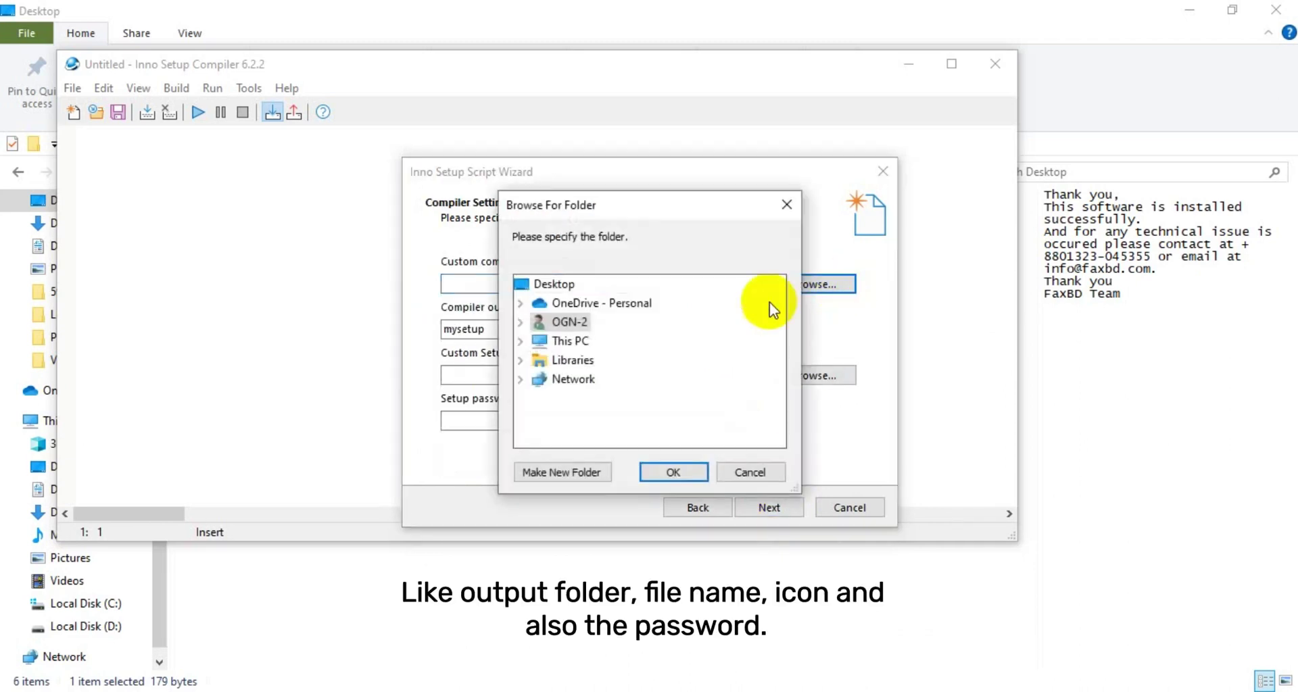
pyautogui.click(522, 341)
pyautogui.click(588, 313)
pyautogui.click(666, 473)
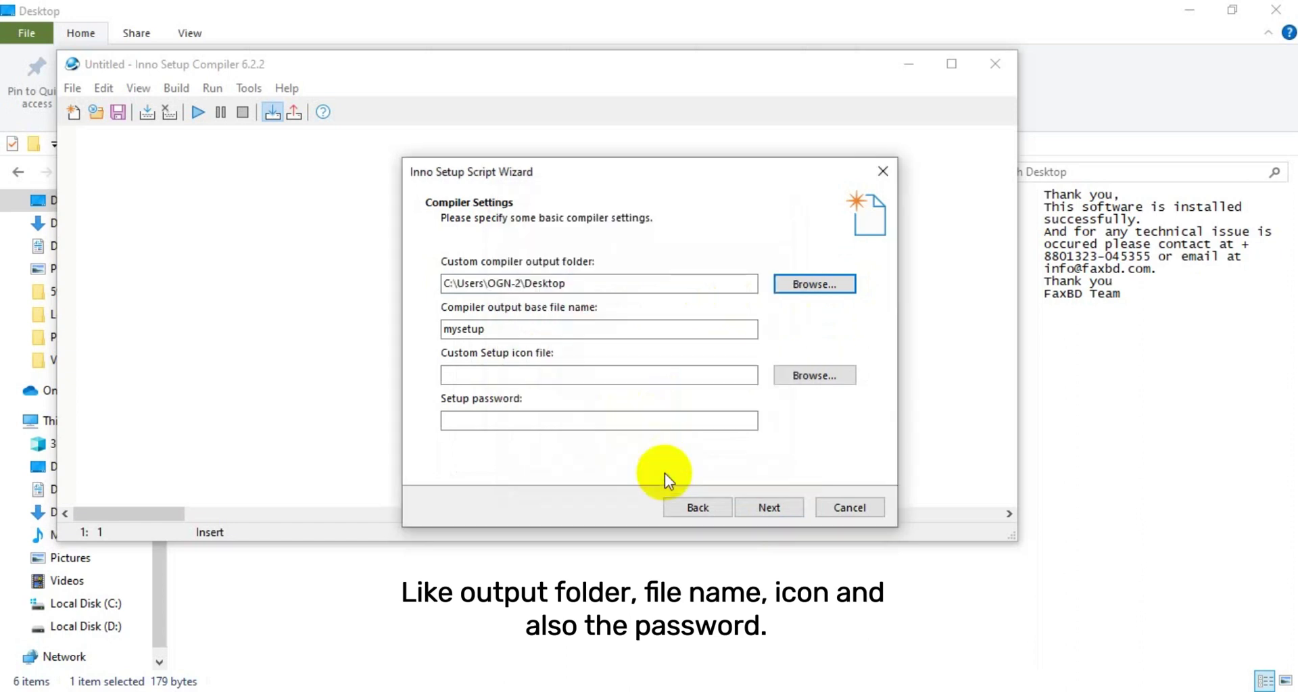
pyautogui.doubleClick(660, 329)
pyautogui.write('setu')
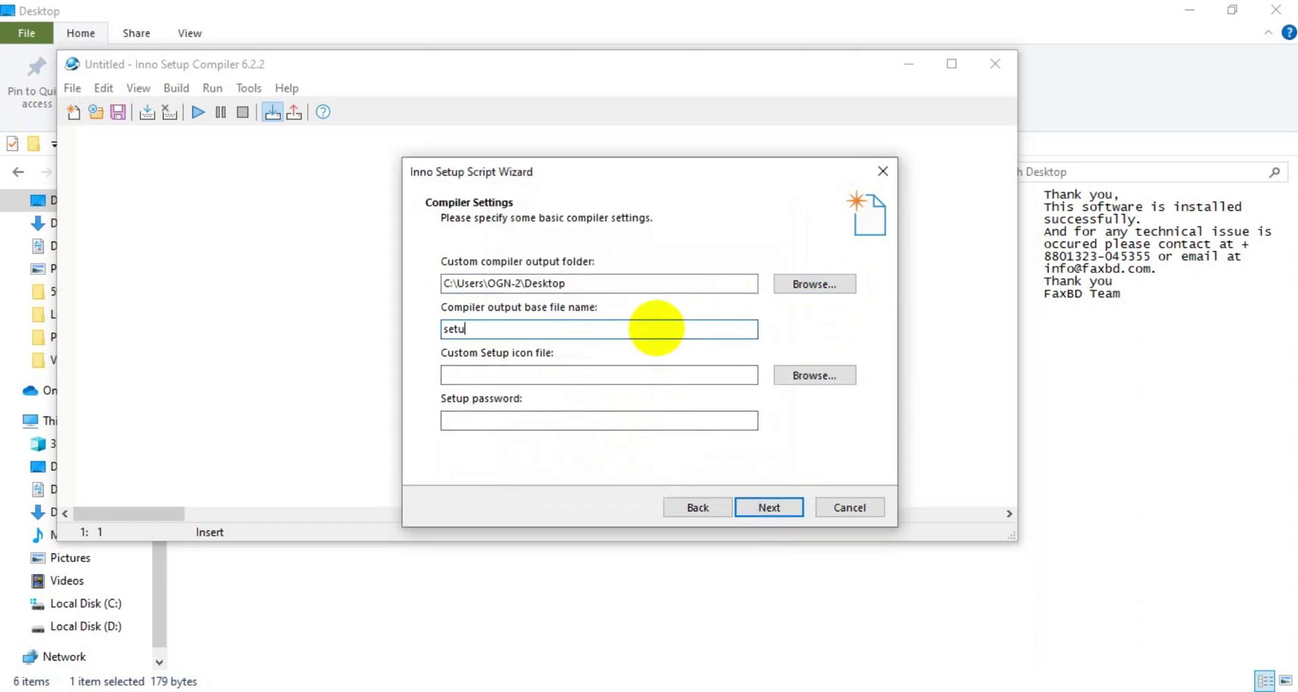
pyautogui.write('p-voter-pdf')
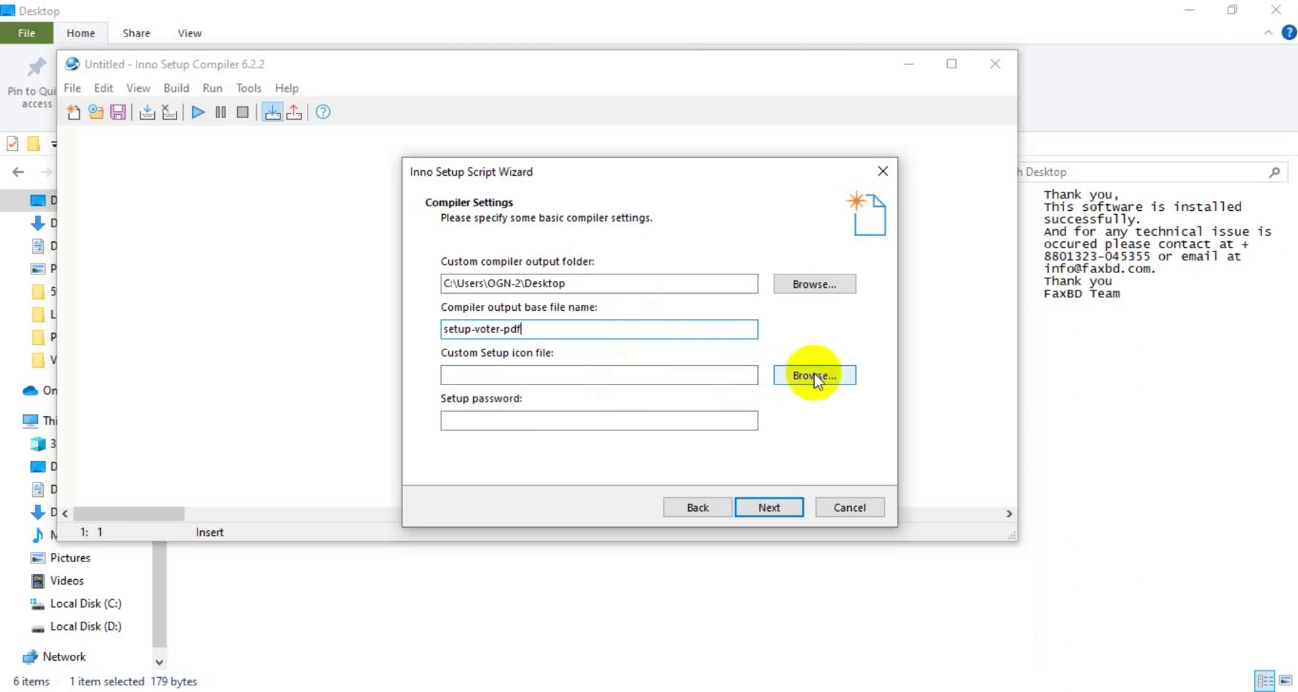
# Step: Use Lohojong\icon.ico as the custom setup icon and advance past Preprocessor
pyautogui.click(815, 376)
pyautogui.click(526, 449)
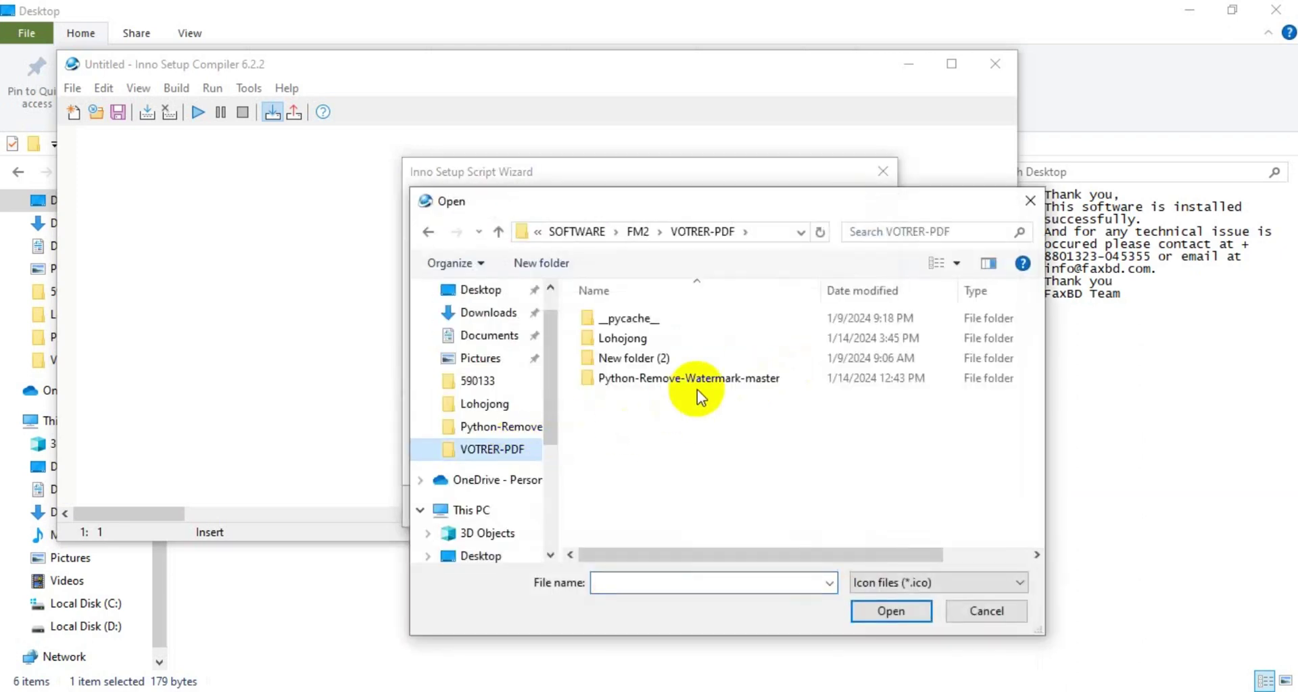
pyautogui.click(713, 342)
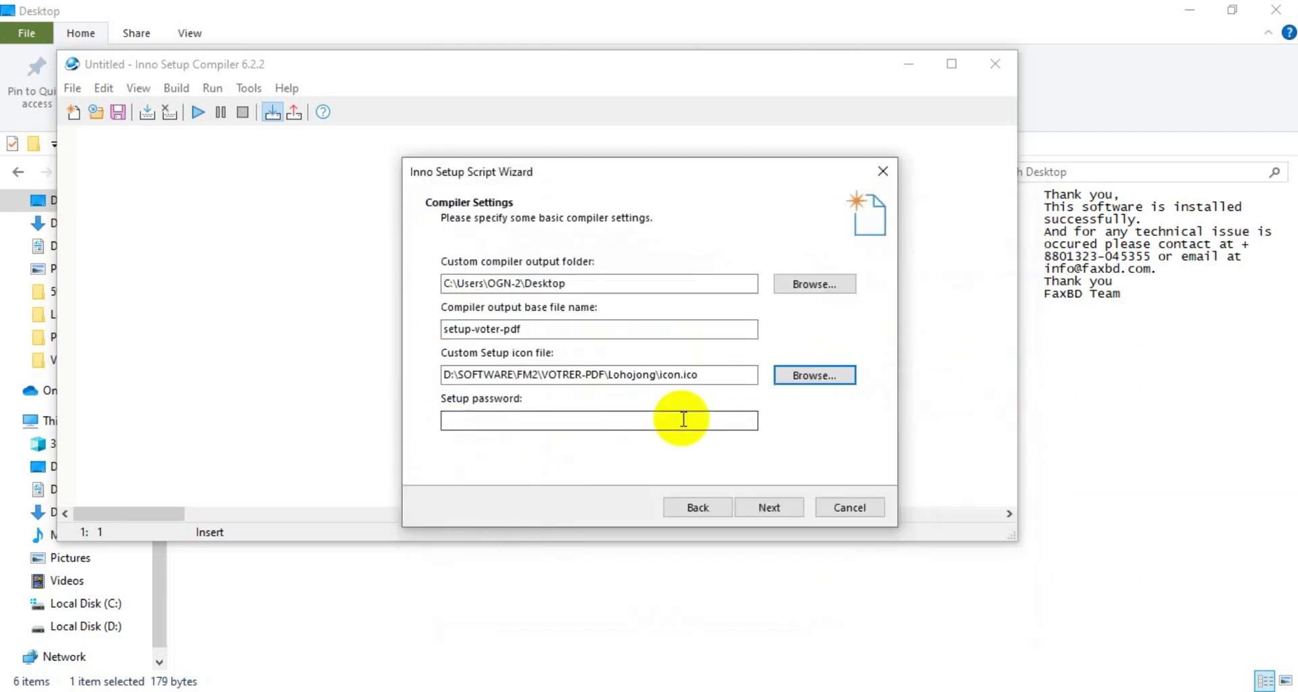
pyautogui.click(678, 423)
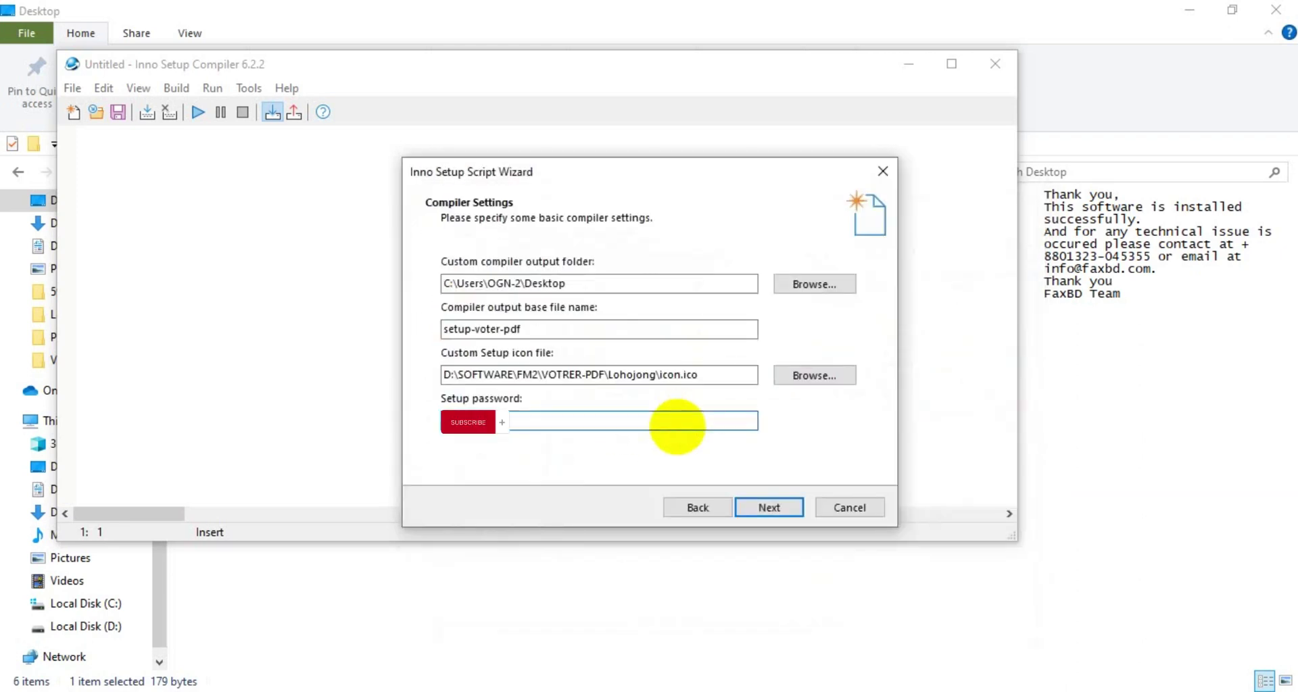
pyautogui.click(771, 509)
pyautogui.click(777, 514)
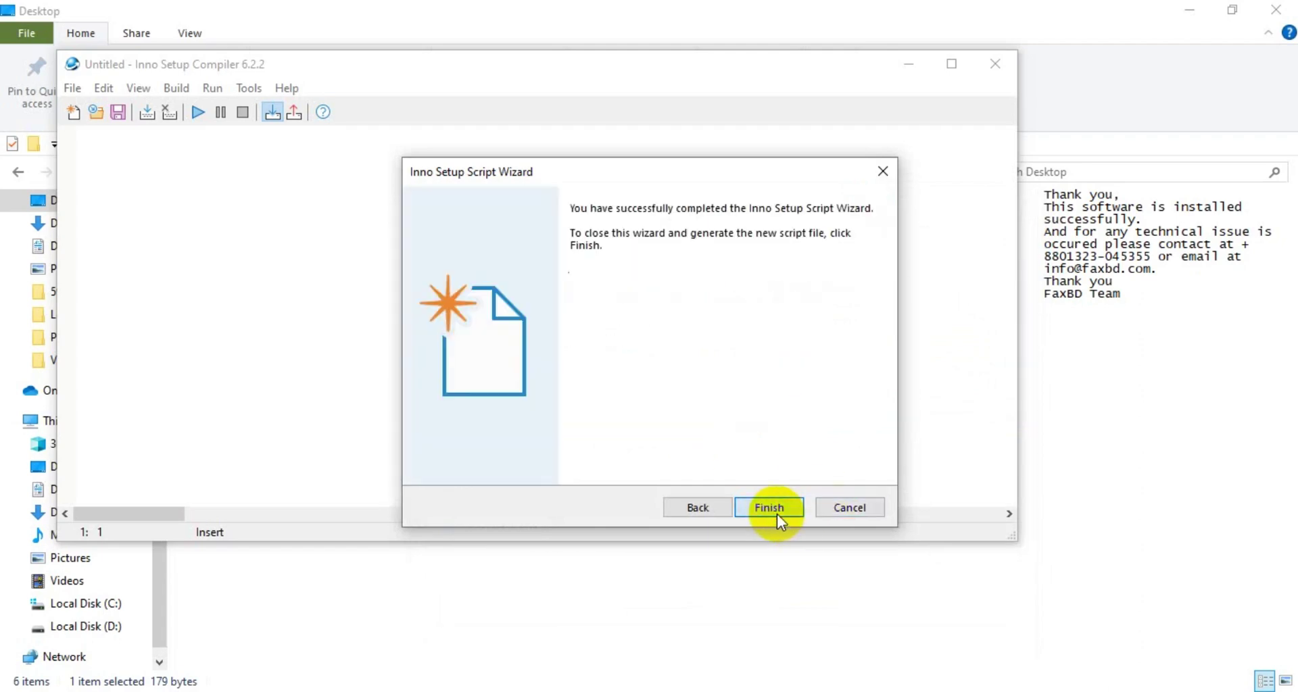
# Step: Generate the script, agree to compile, and save it as voter_pdf.iss in Lohojong
pyautogui.click(777, 514)
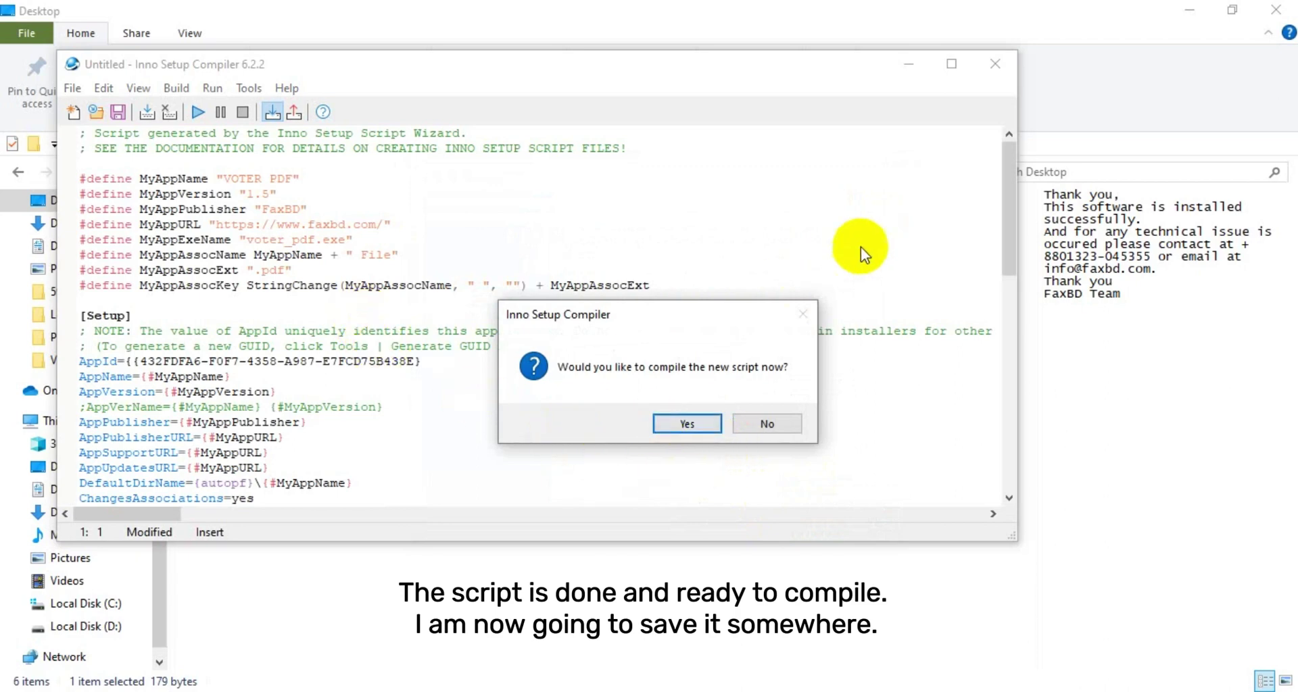
pyautogui.click(683, 424)
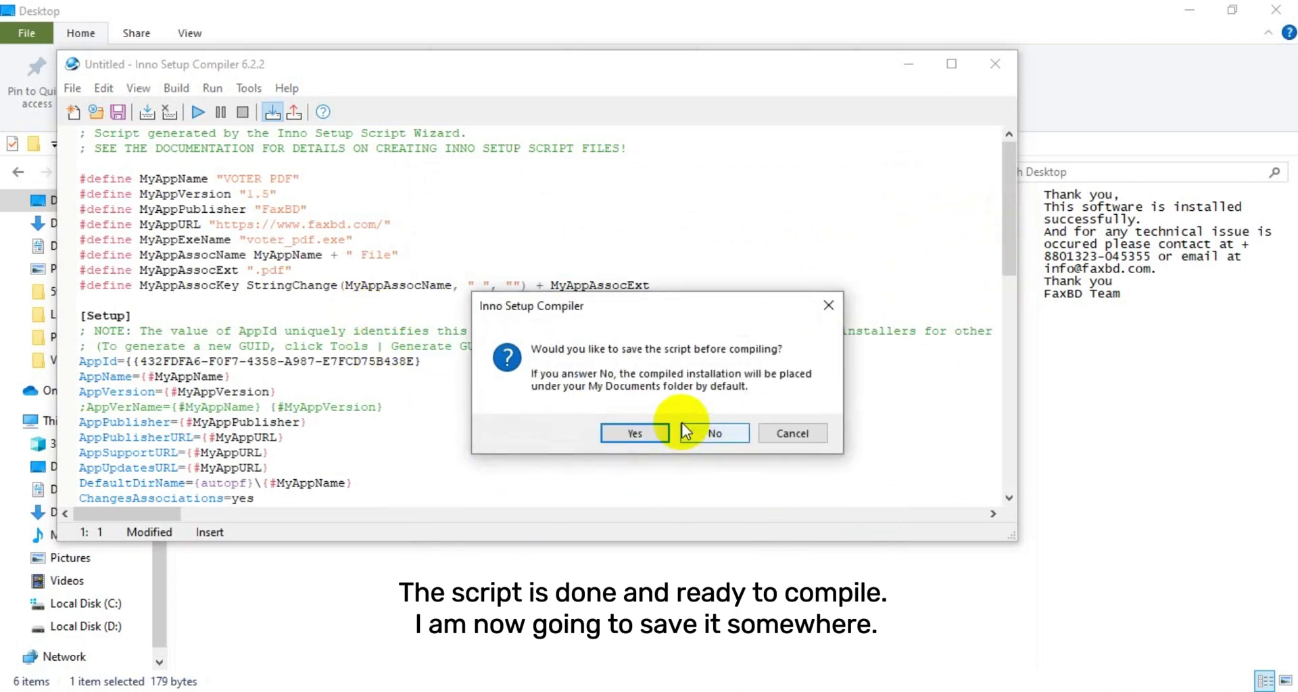
pyautogui.click(631, 434)
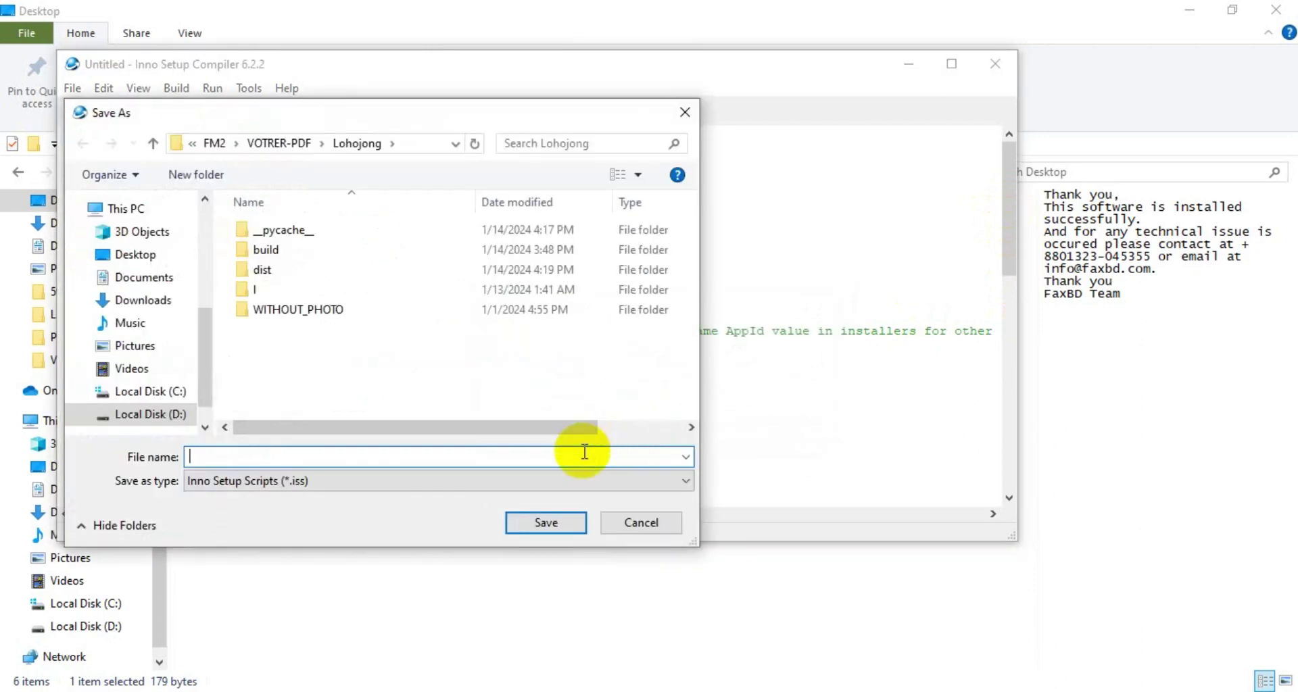
pyautogui.write('vo')
pyautogui.press('BackSpace')
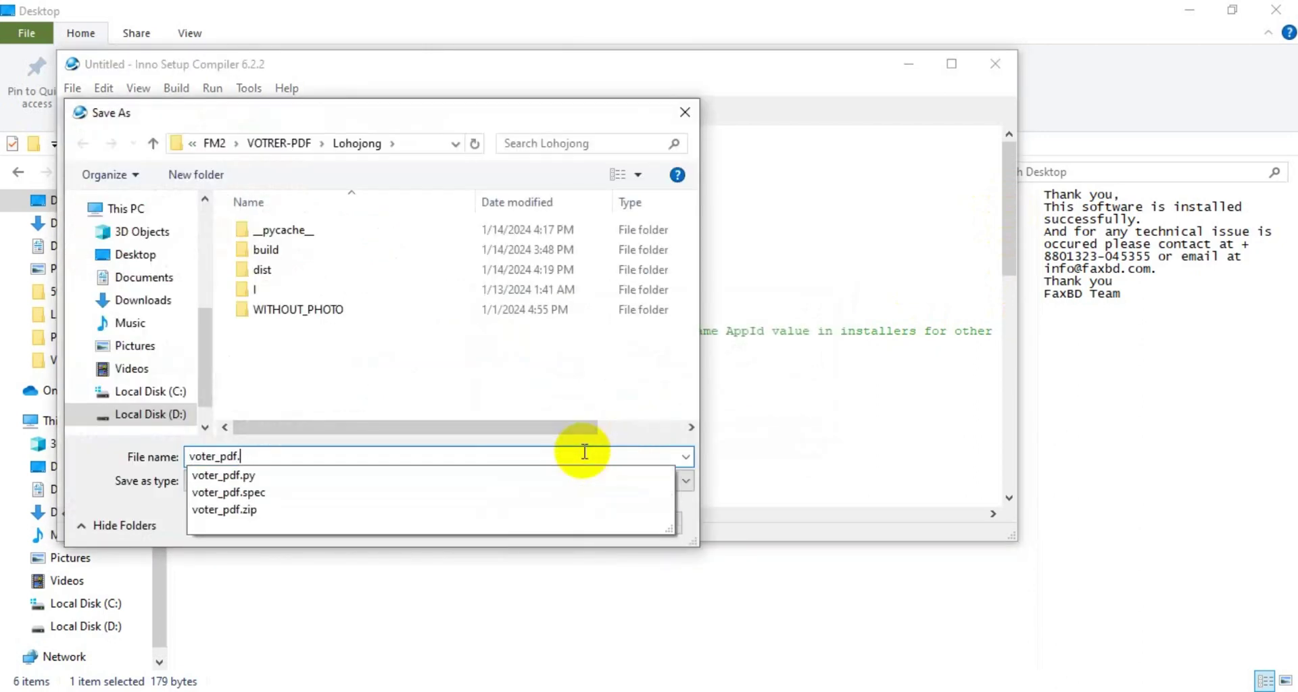
pyautogui.click(530, 522)
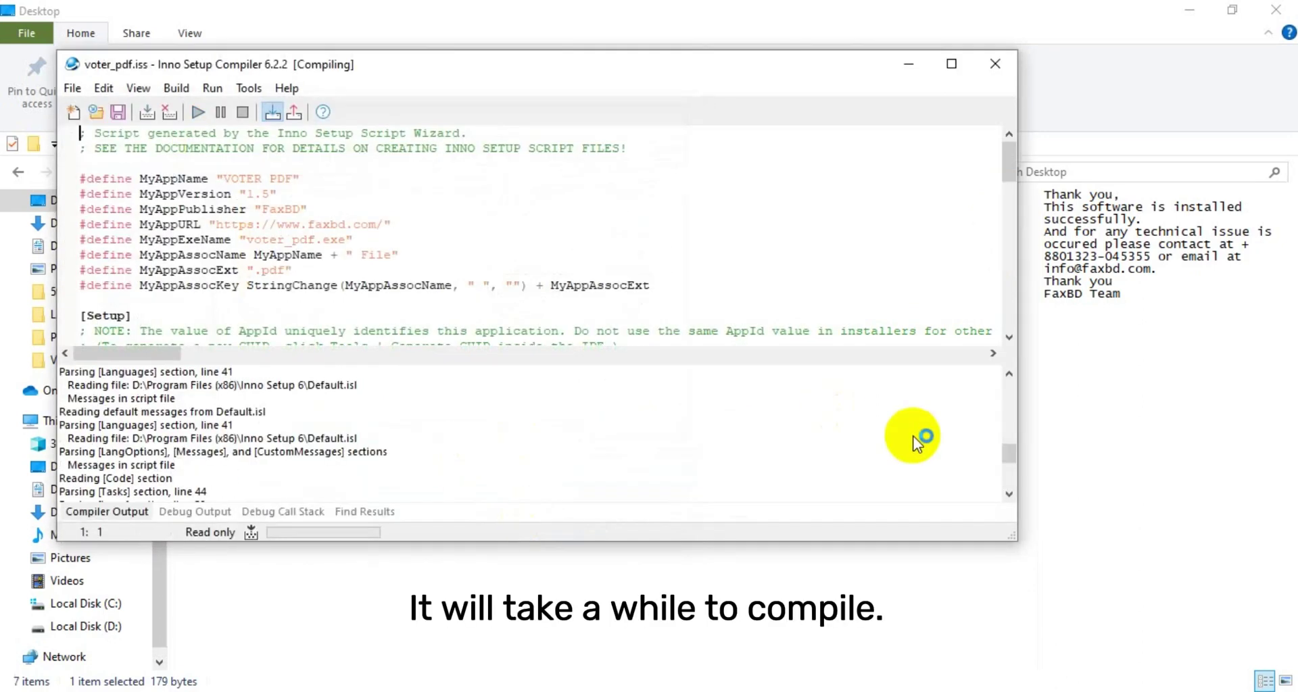
# Step: Move the compiler window and follow the Compiler Output until the setup build finishes
pyautogui.moveTo(716, 59); pyautogui.dragTo(864, 118)
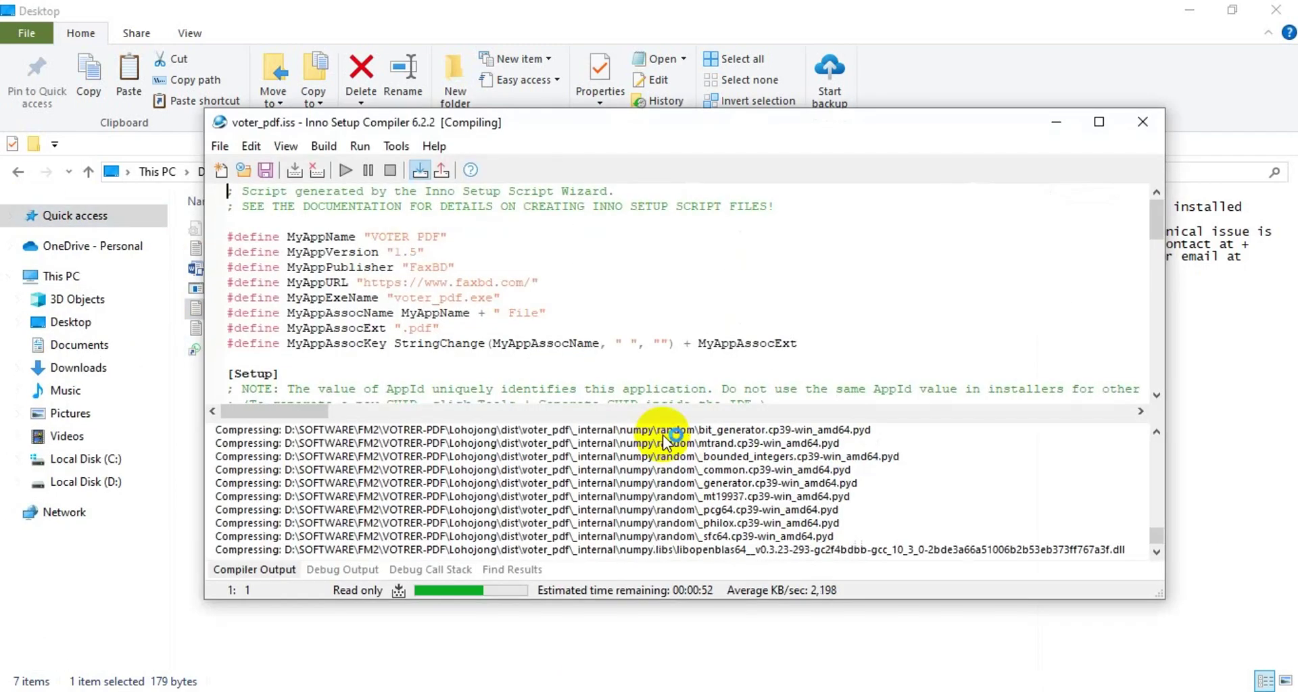
pyautogui.scroll(-7, 571, 298)
pyautogui.scroll(7, 591, 365)
pyautogui.scroll(-5, 594, 351)
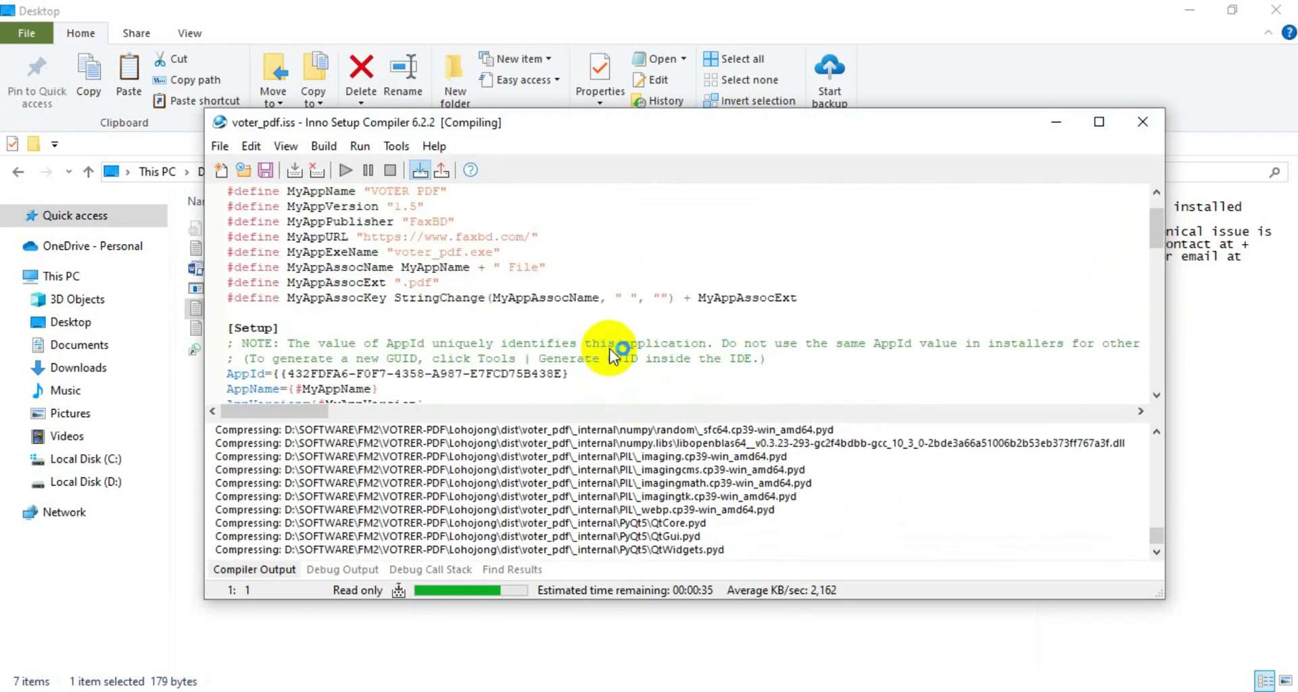
pyautogui.scroll(-10, 610, 350)
pyautogui.scroll(15, 636, 318)
pyautogui.scroll(-8, 649, 338)
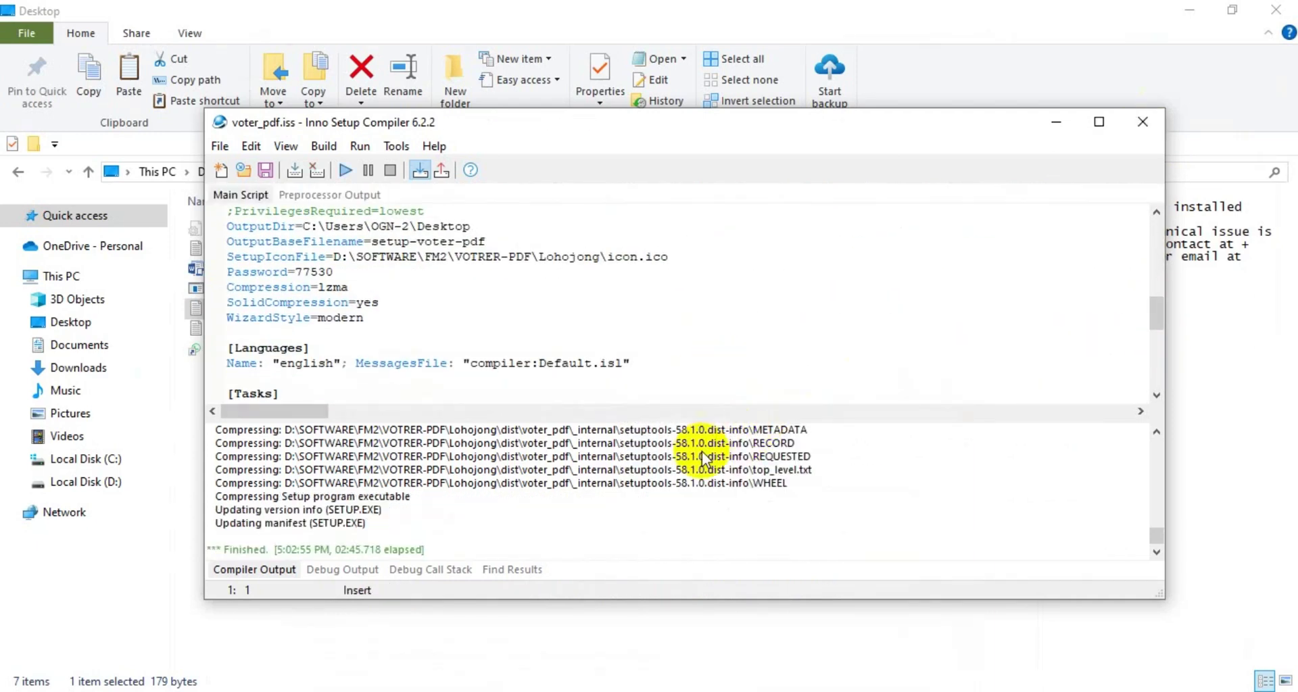
pyautogui.click(361, 522)
pyautogui.click(365, 511)
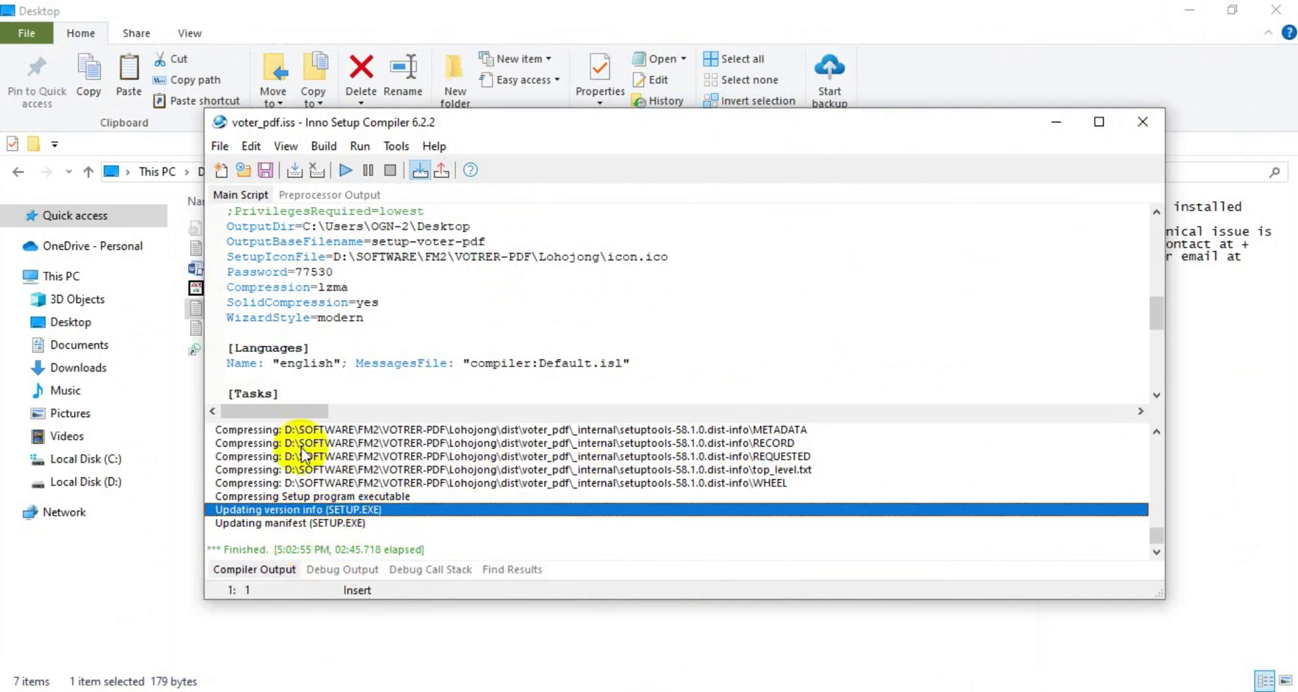
pyautogui.click(306, 522)
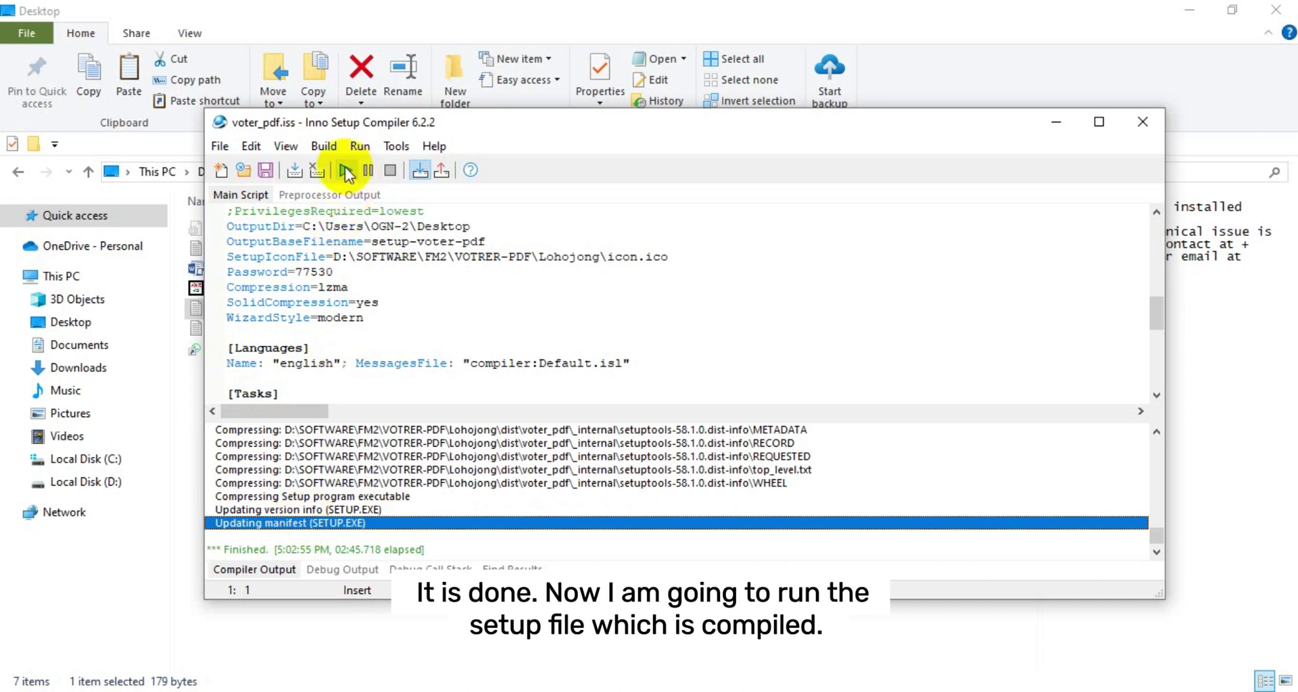
# Step: Run the compiled setup, accept the license and enter the installation password
pyautogui.click(347, 172)
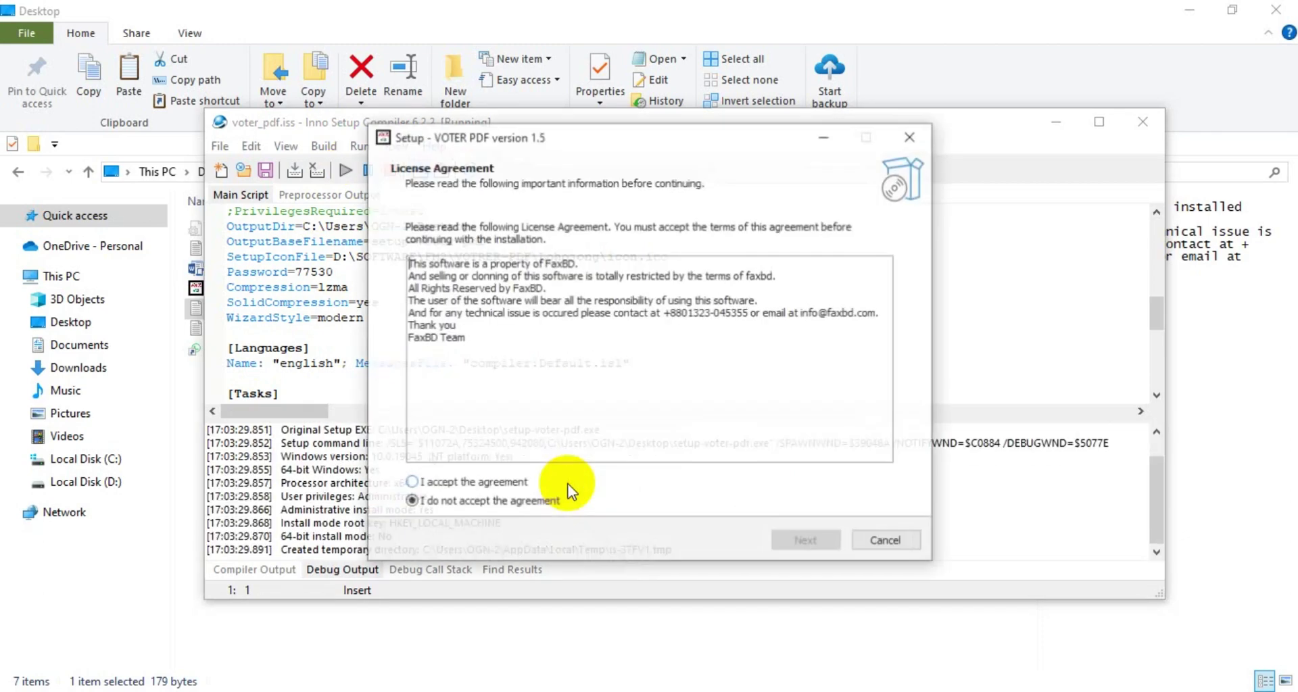
pyautogui.click(508, 484)
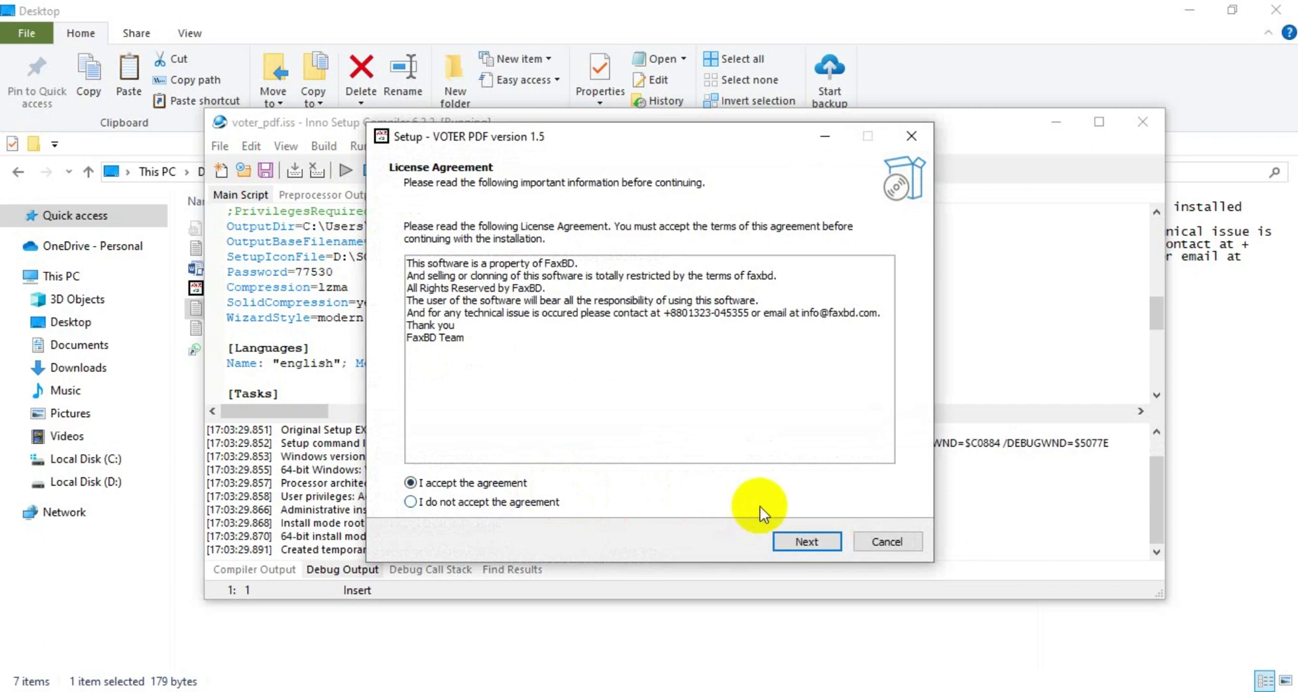
pyautogui.click(795, 541)
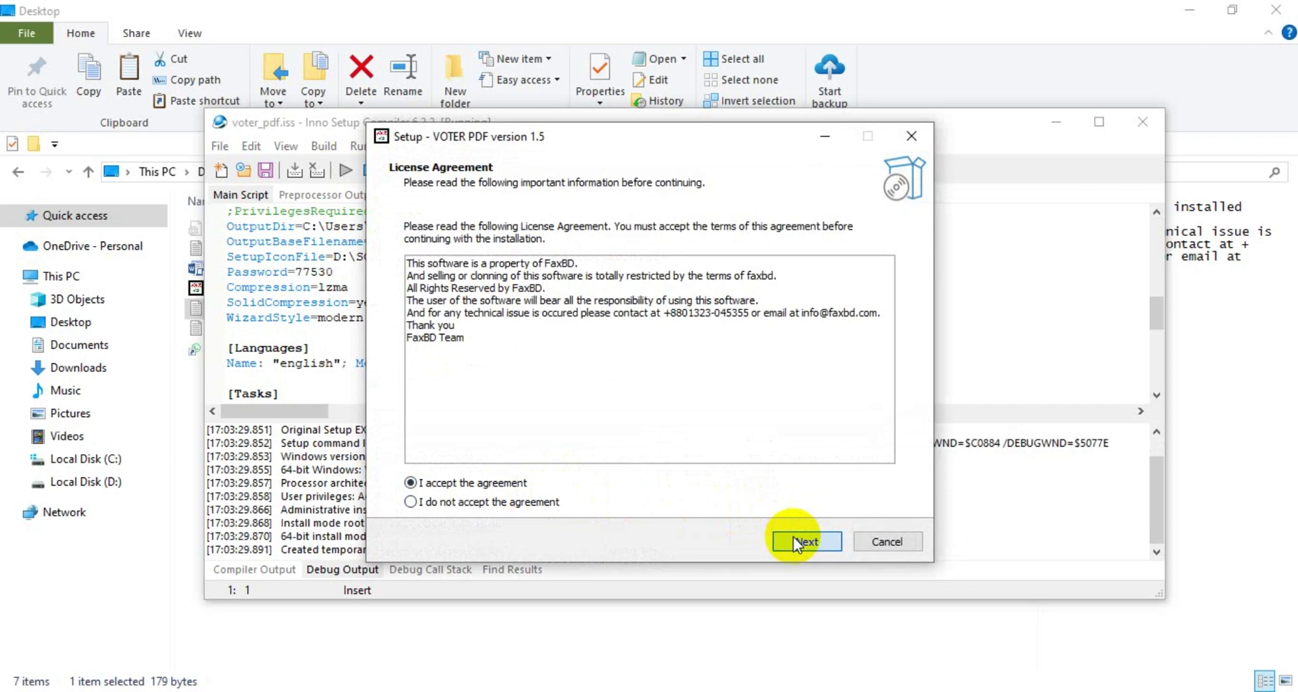
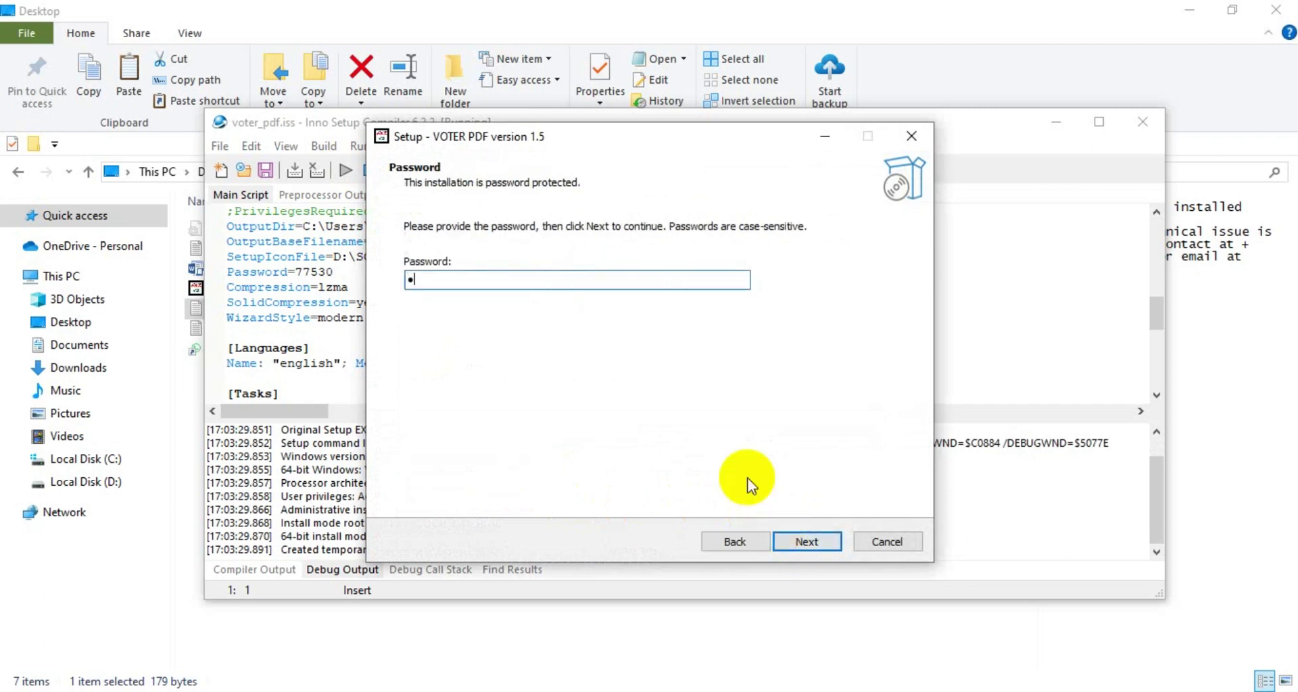
pyautogui.click(812, 542)
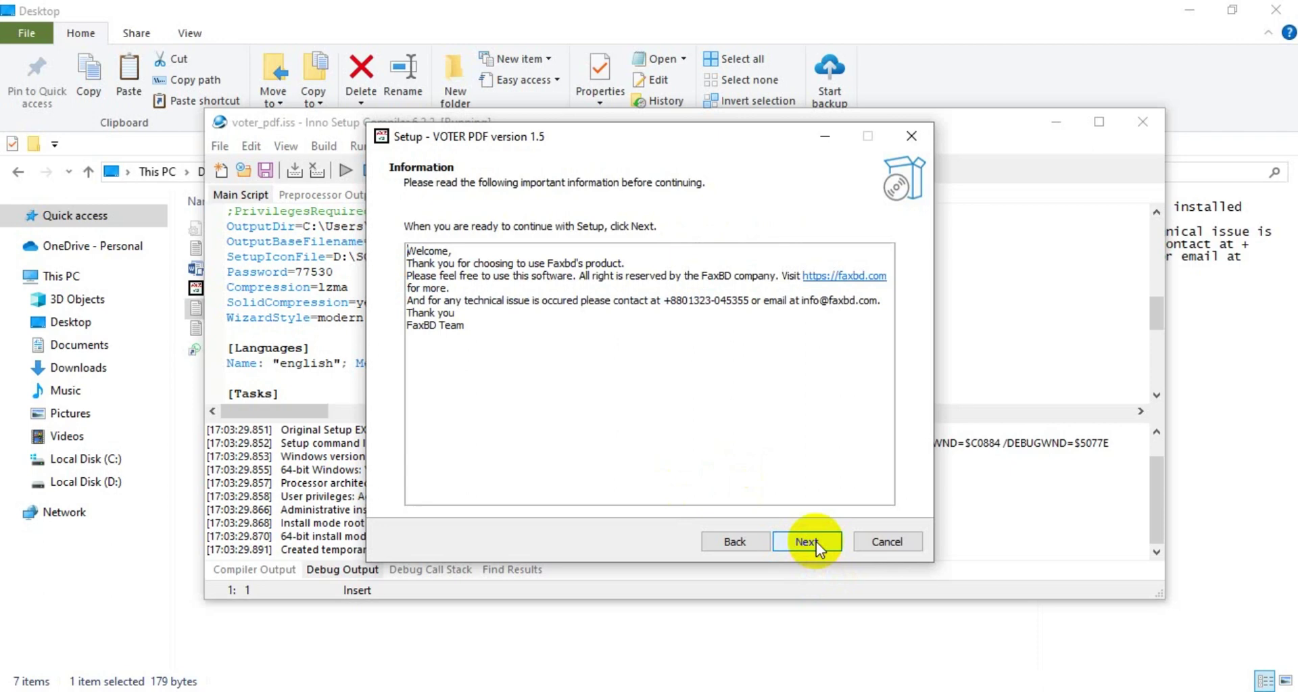
# Step: Install VOTER PDF to D:\Program Files (x86)\VOTER PDF and finish with launching it
pyautogui.click(817, 541)
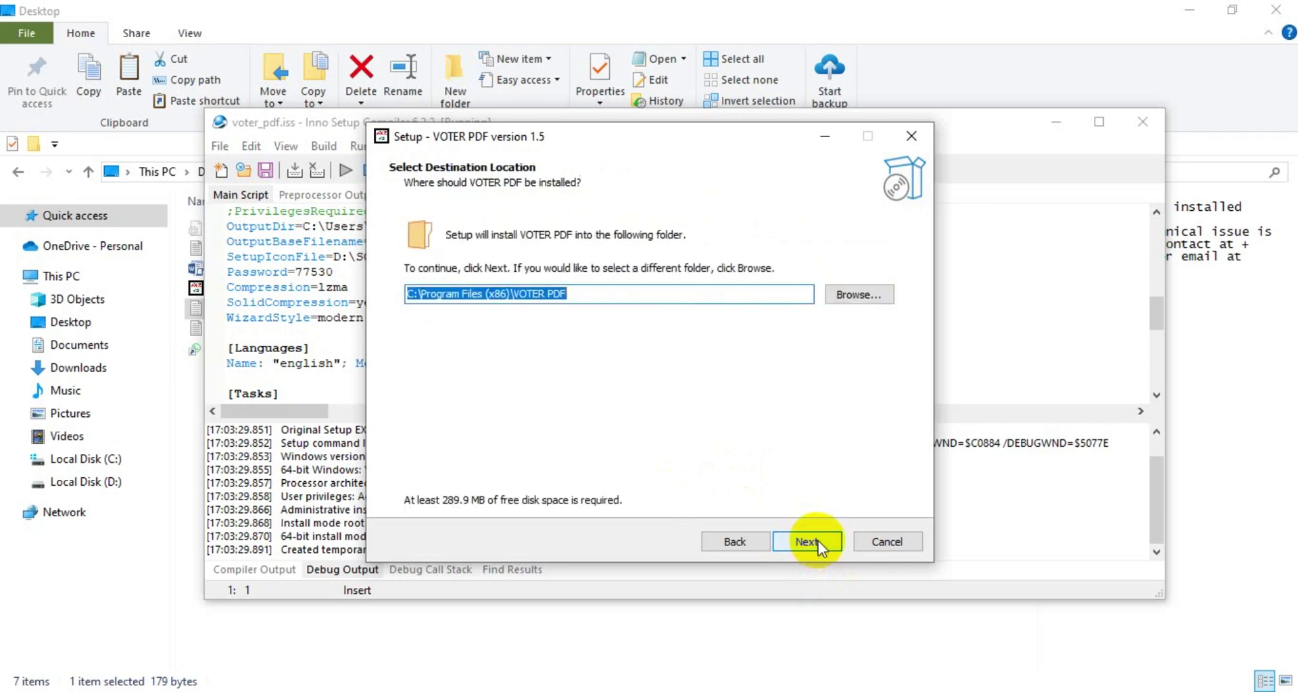
pyautogui.click(410, 295)
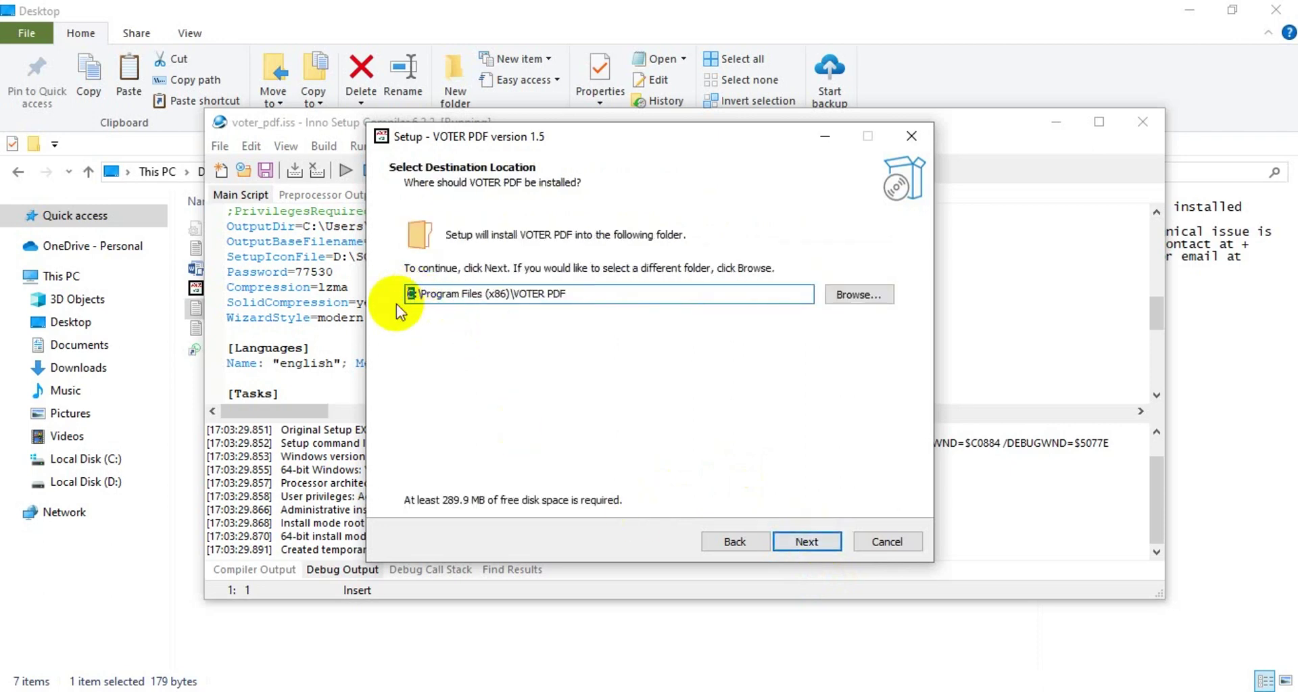
pyautogui.click(809, 543)
pyautogui.click(809, 543)
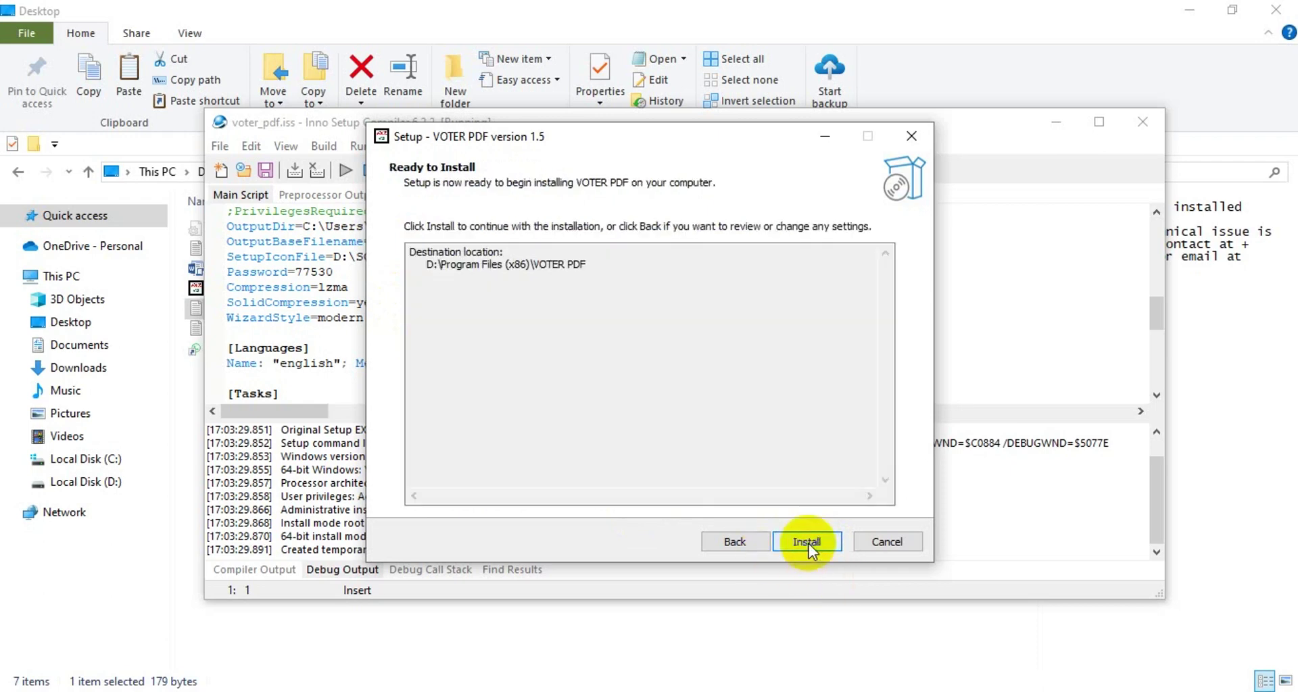
pyautogui.click(809, 543)
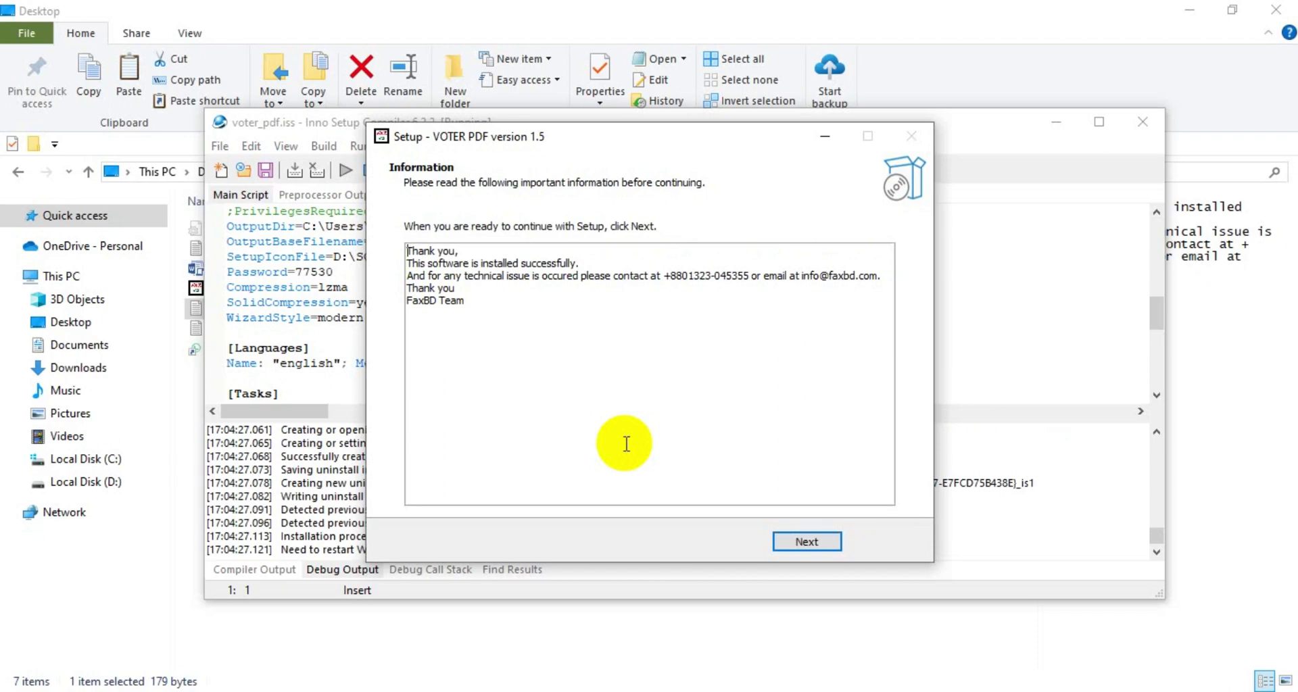
pyautogui.click(789, 543)
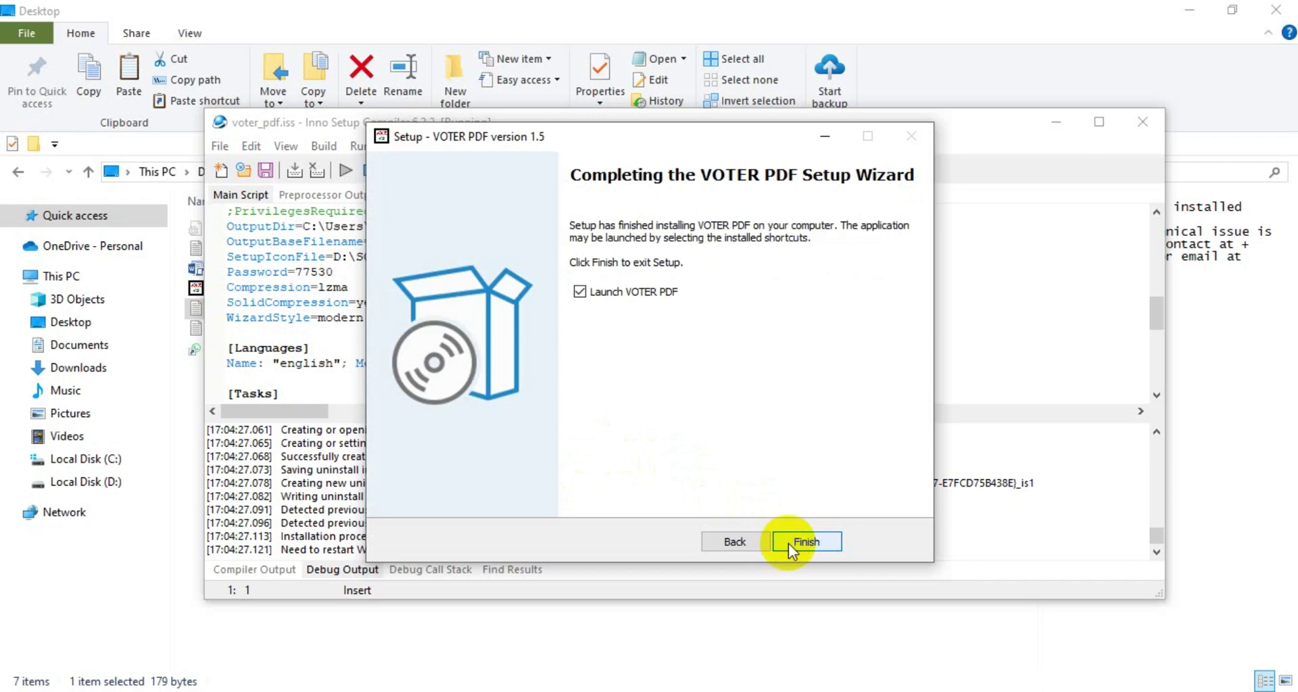
pyautogui.click(788, 544)
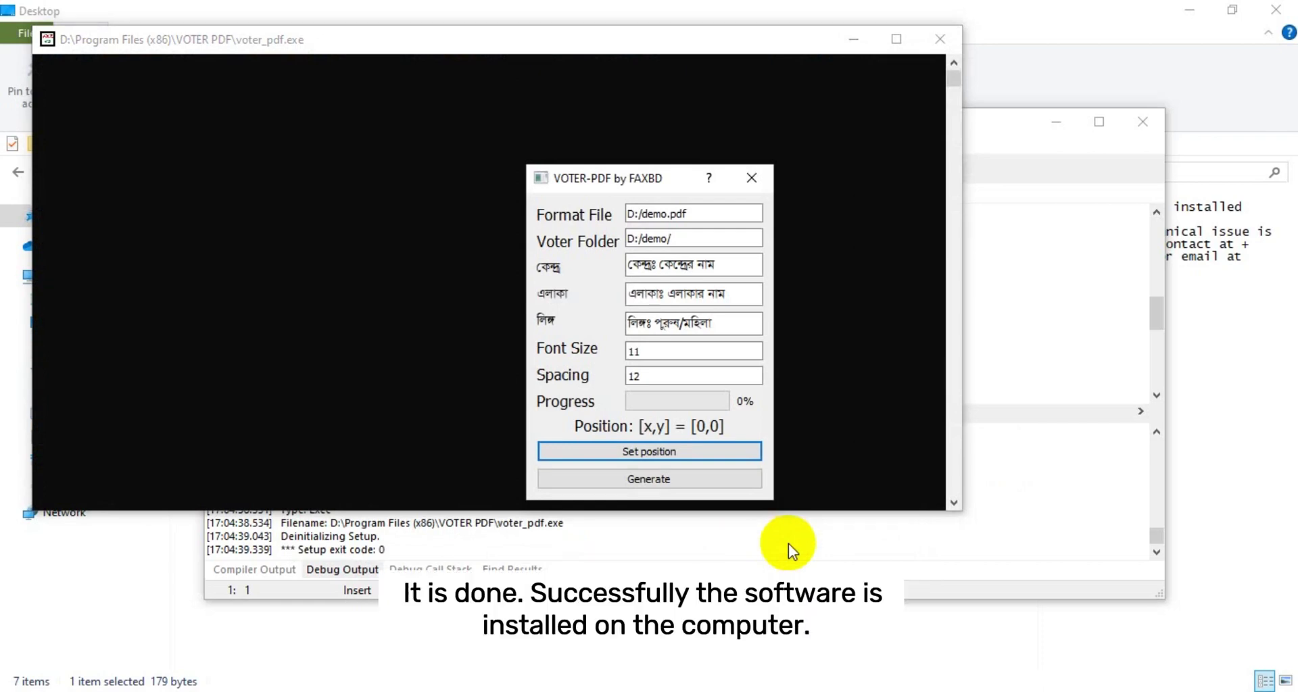
# Step: Close the VOTER PDF window and review the compiler's Debug Output log to its end
pyautogui.click(940, 39)
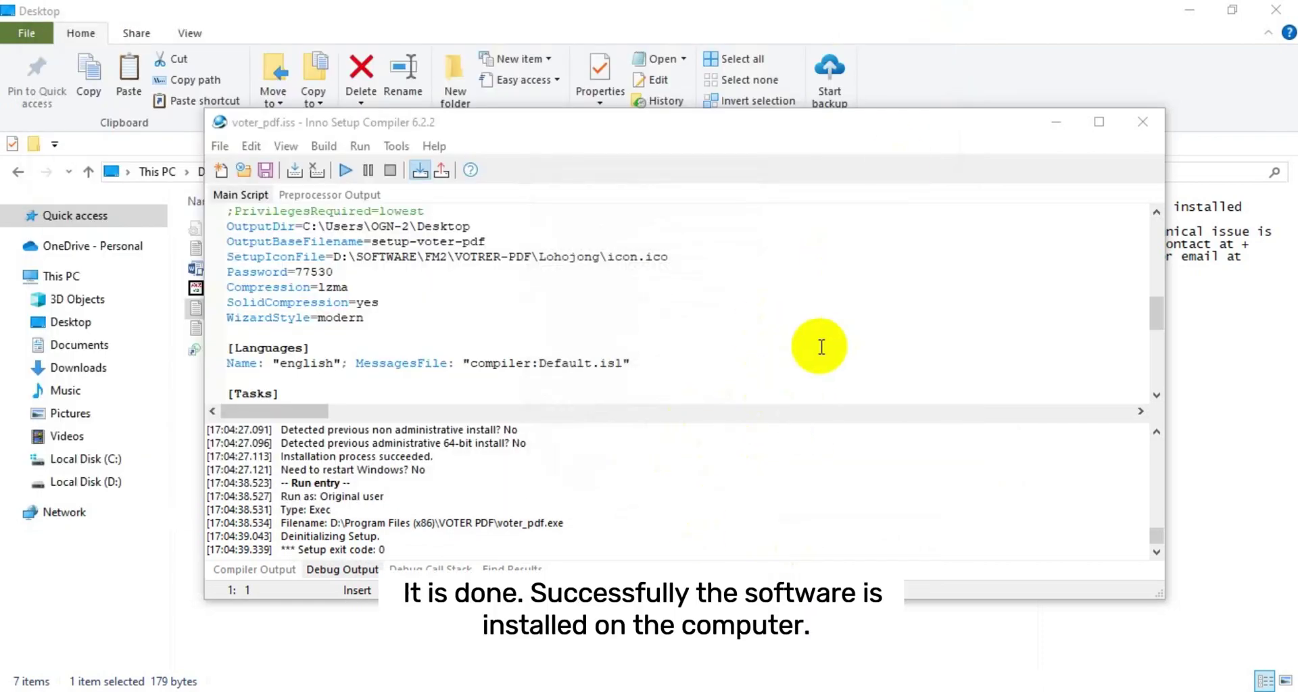
pyautogui.scroll(1, 419, 541)
pyautogui.scroll(-1, 461, 532)
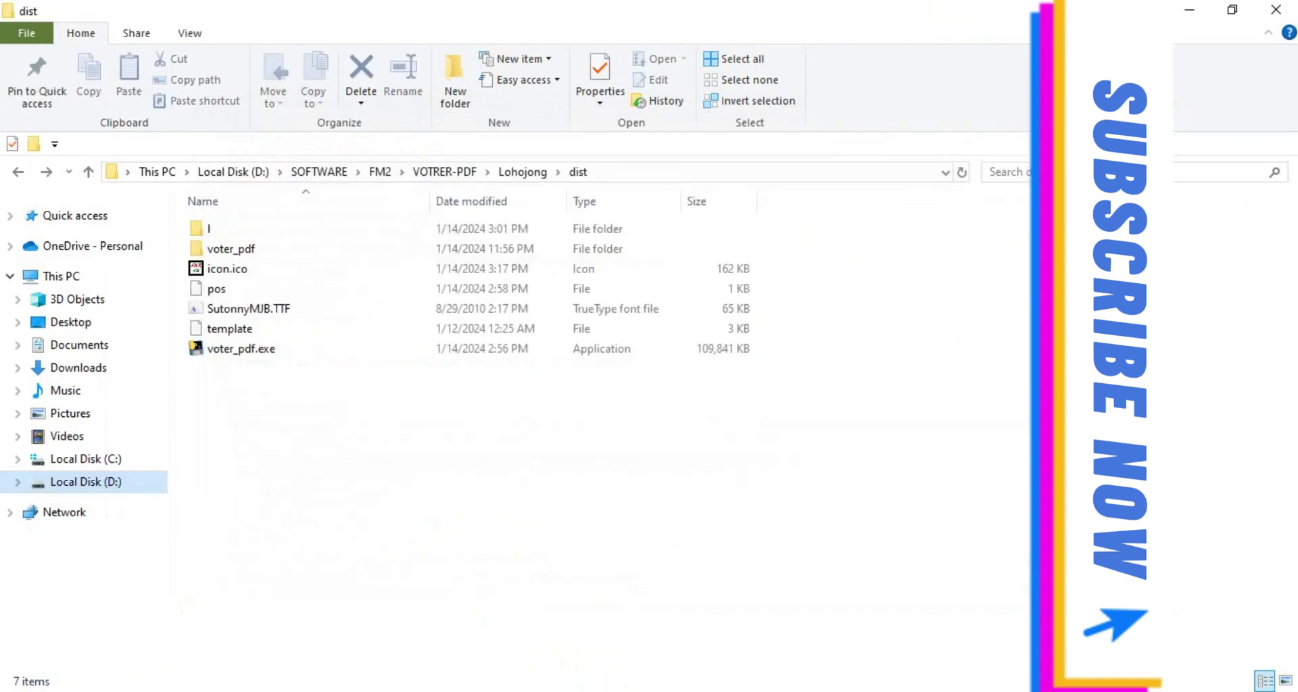
# Step: Search 'voter' in the Start menu, launch the installed VOTER PDF app, then close its form
pyautogui.press('super')
pyautogui.write('voter')
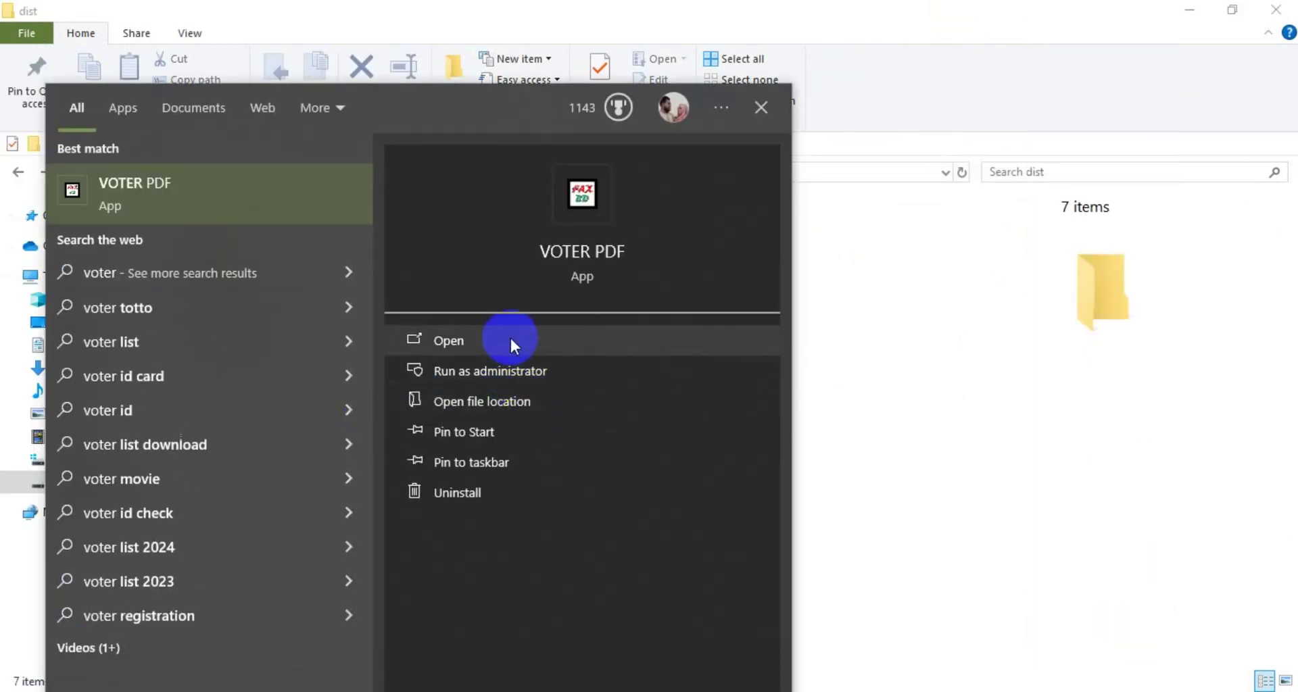
pyautogui.click(510, 338)
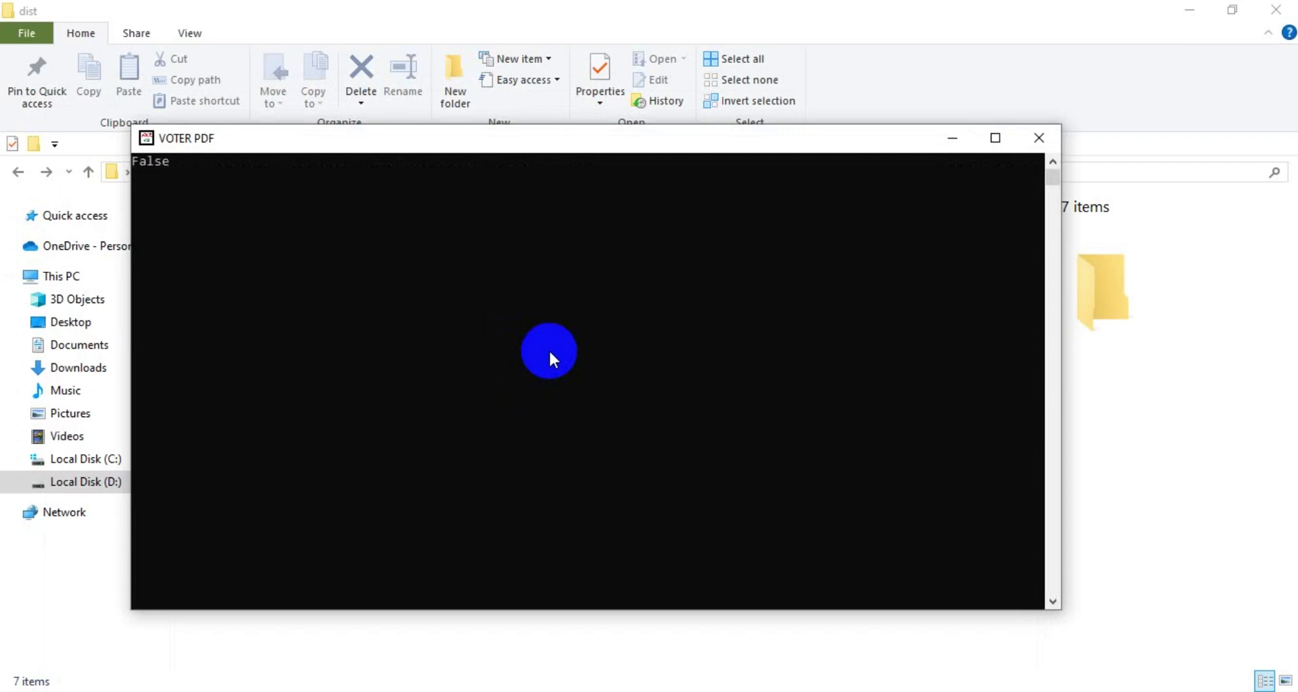
pyautogui.click(766, 151)
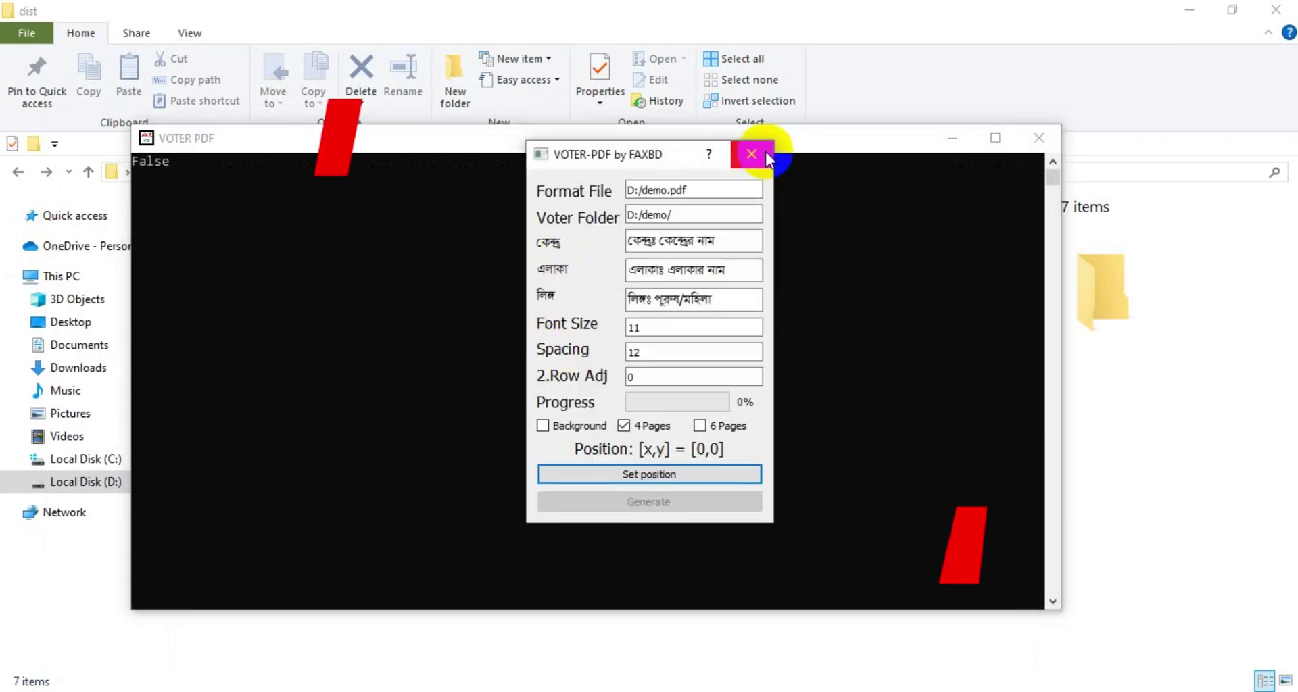